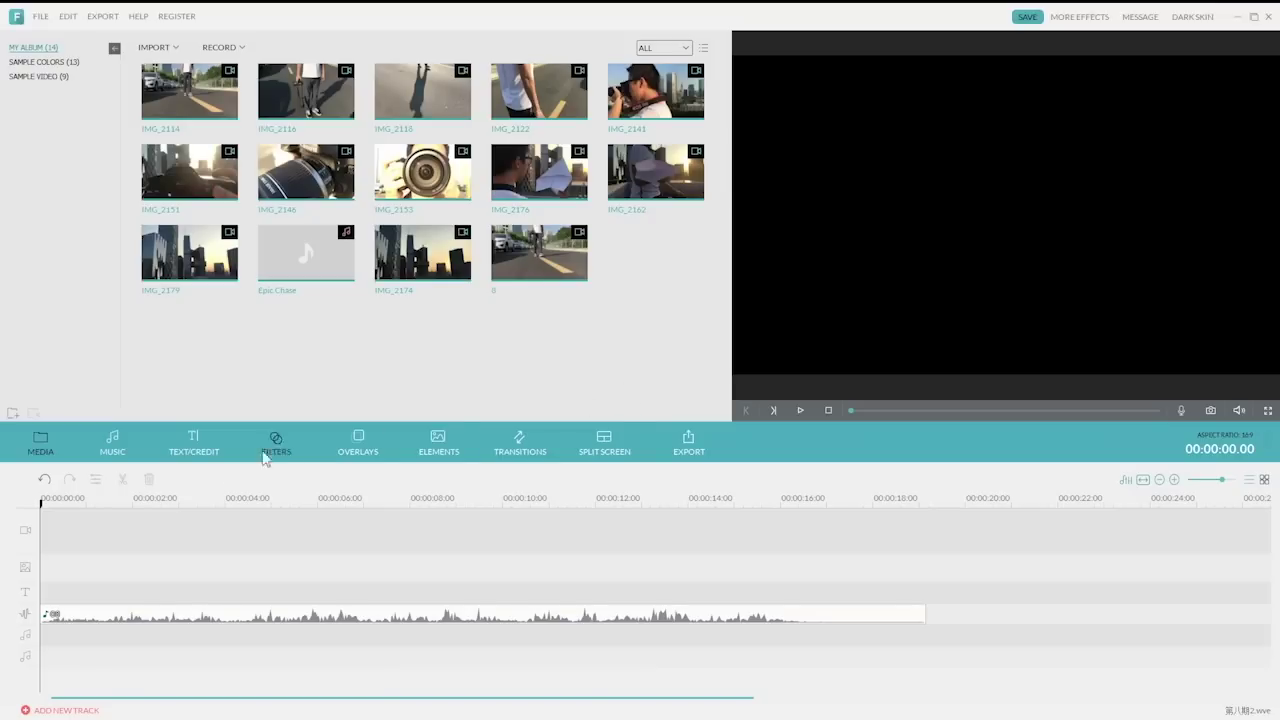
Play the opening of the voiceover track from the start of the timeline and preview the clip IMG_2114
click(42, 503)
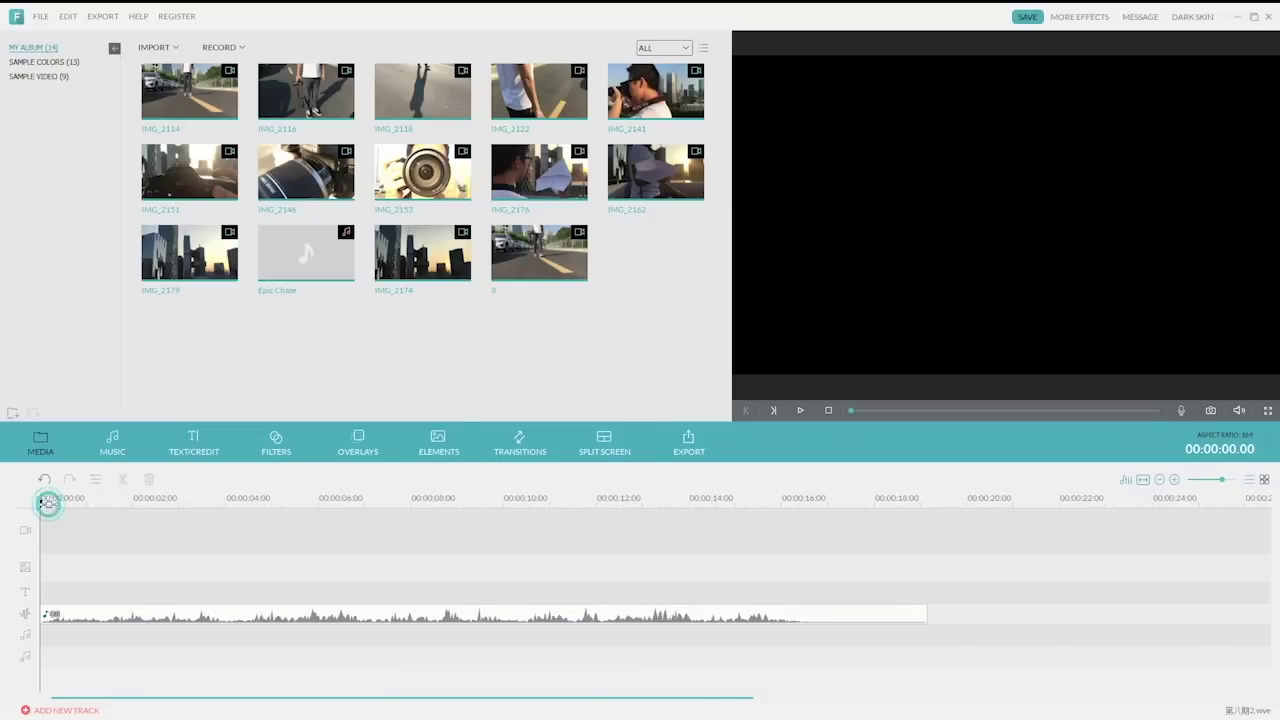
key(space)
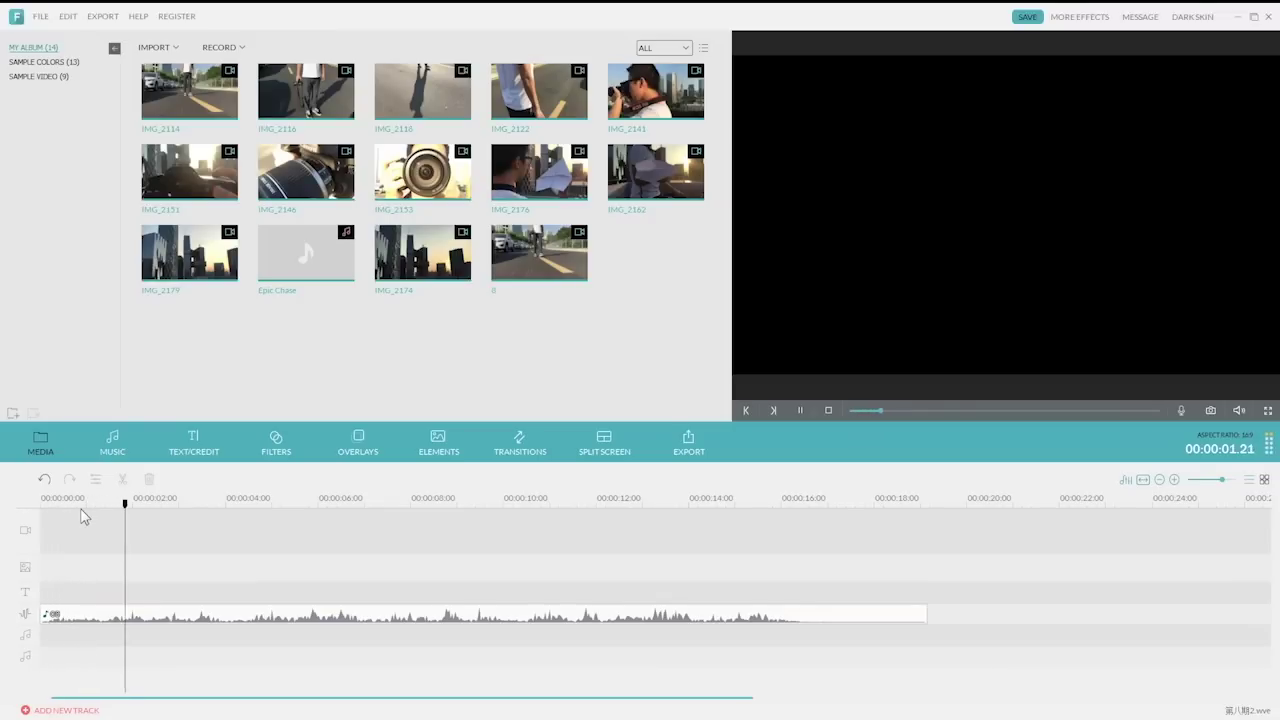
key(space)
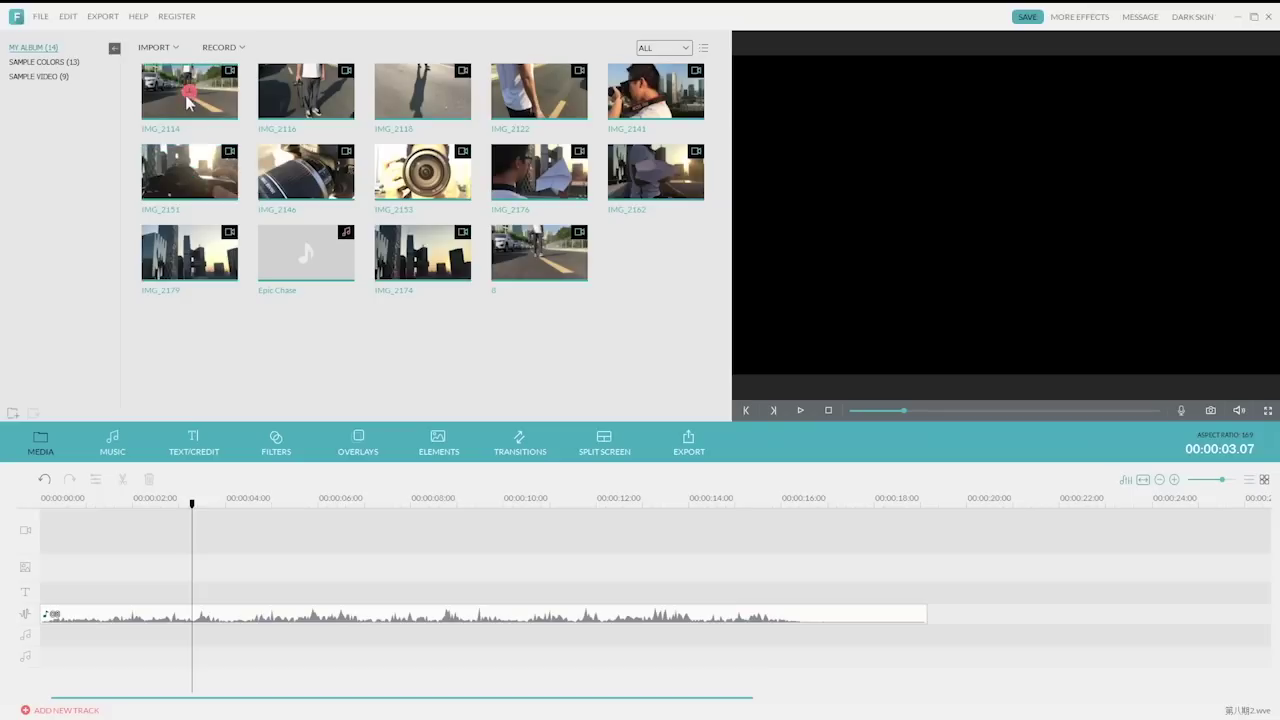
double_click(210, 105)
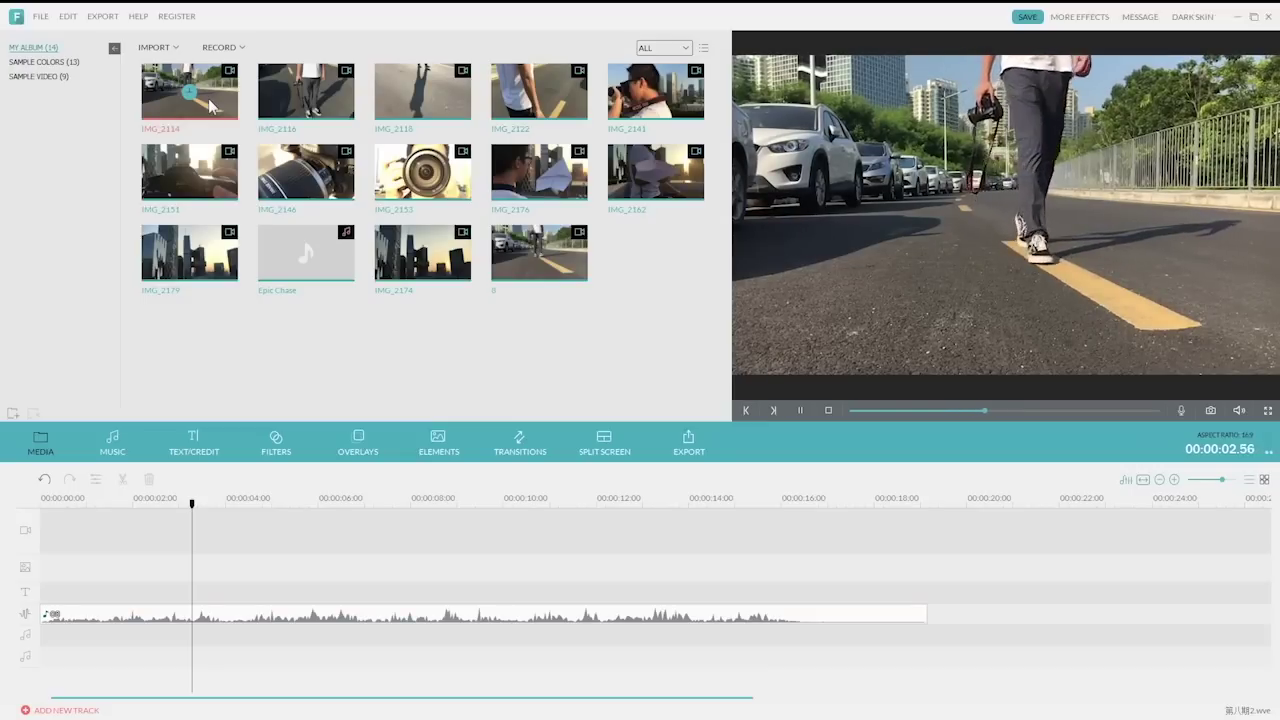
key(space)
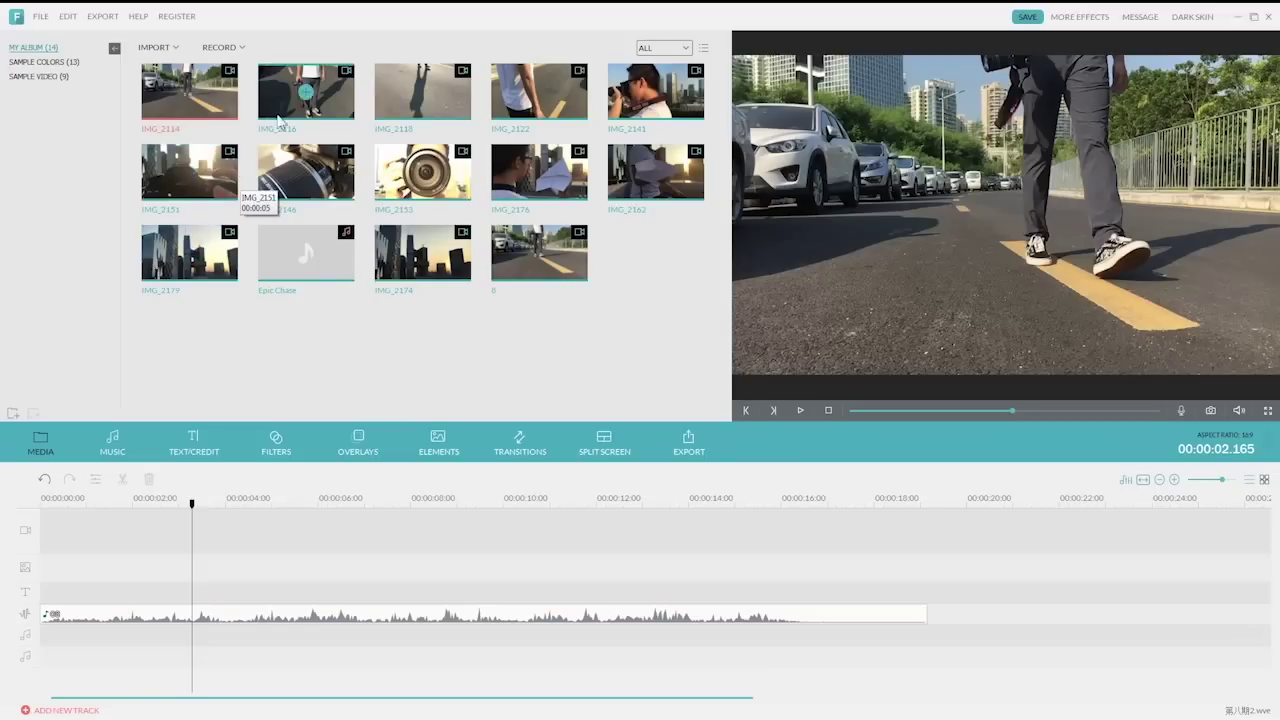
Place IMG_2114 at the start of the video track and slow its speed to 0.10X
drag(225, 100, 119, 532)
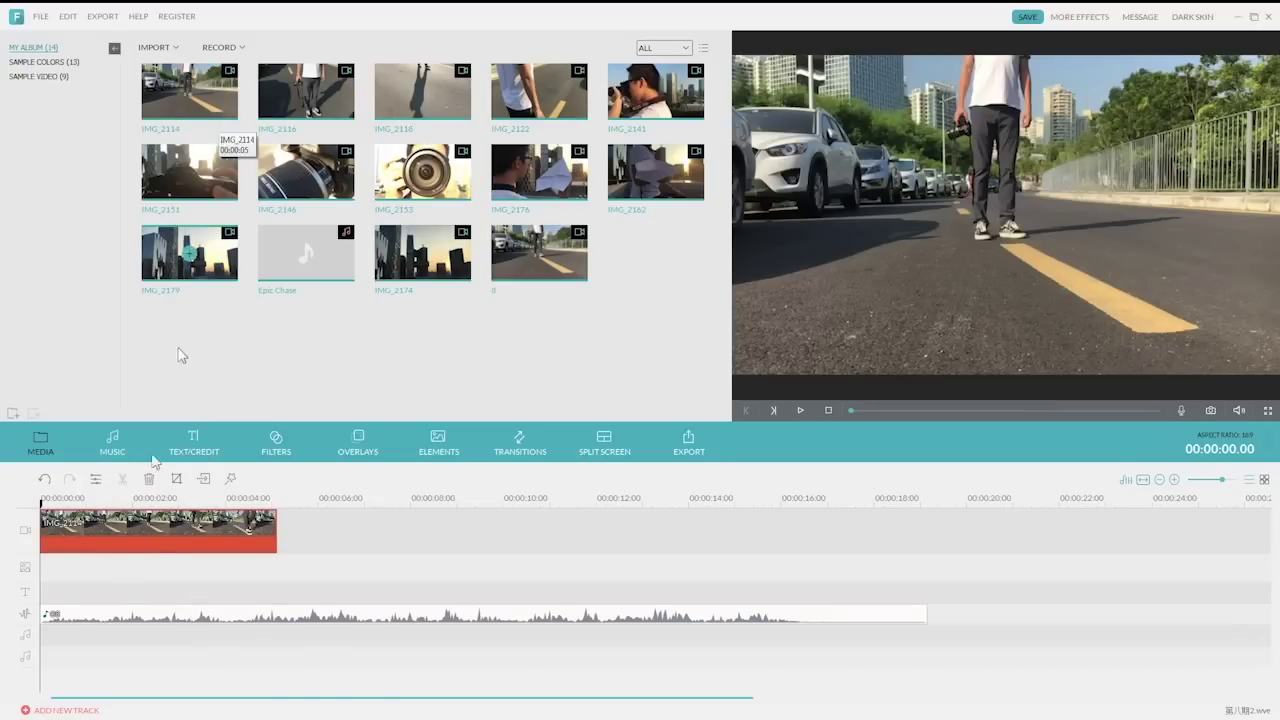
key(space)
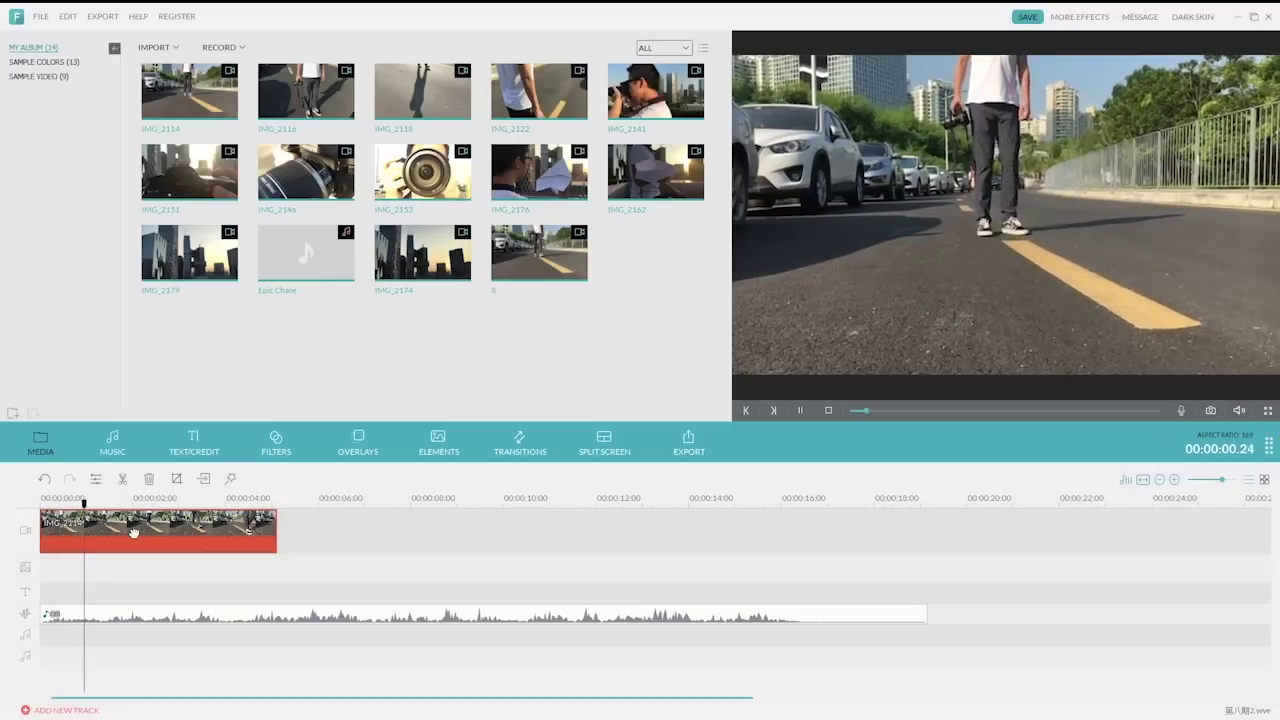
key(space)
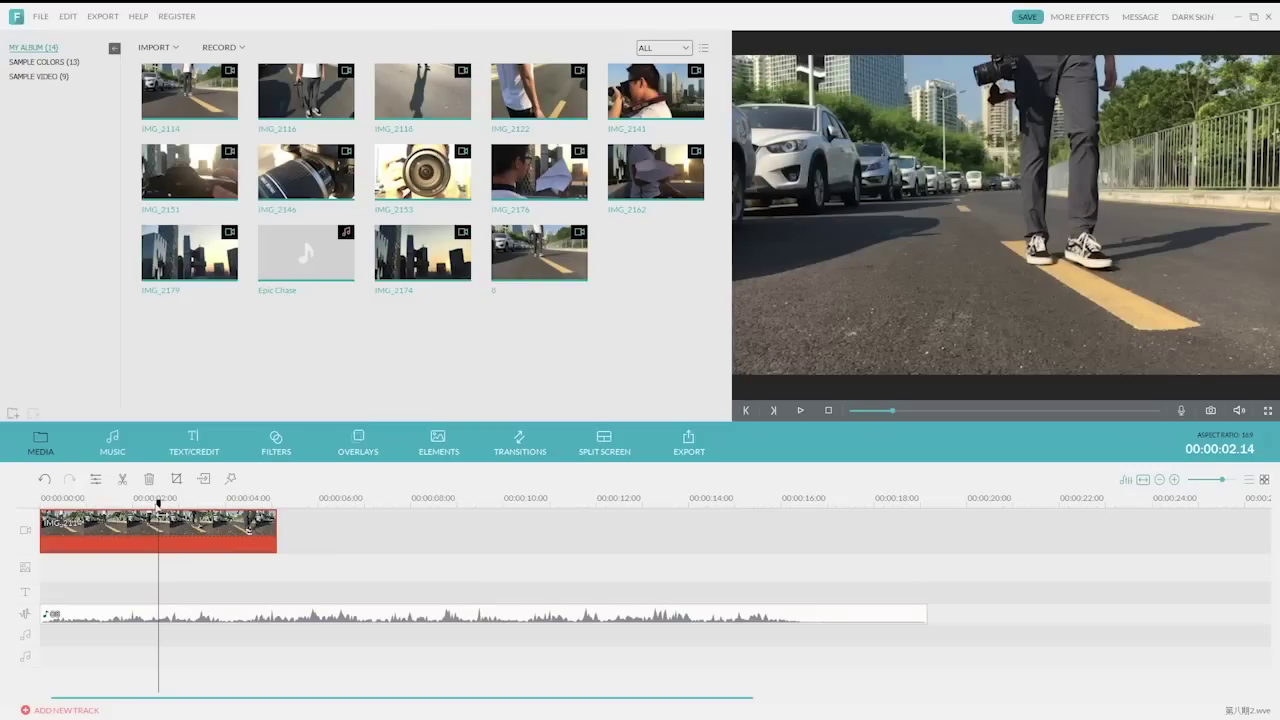
double_click(170, 529)
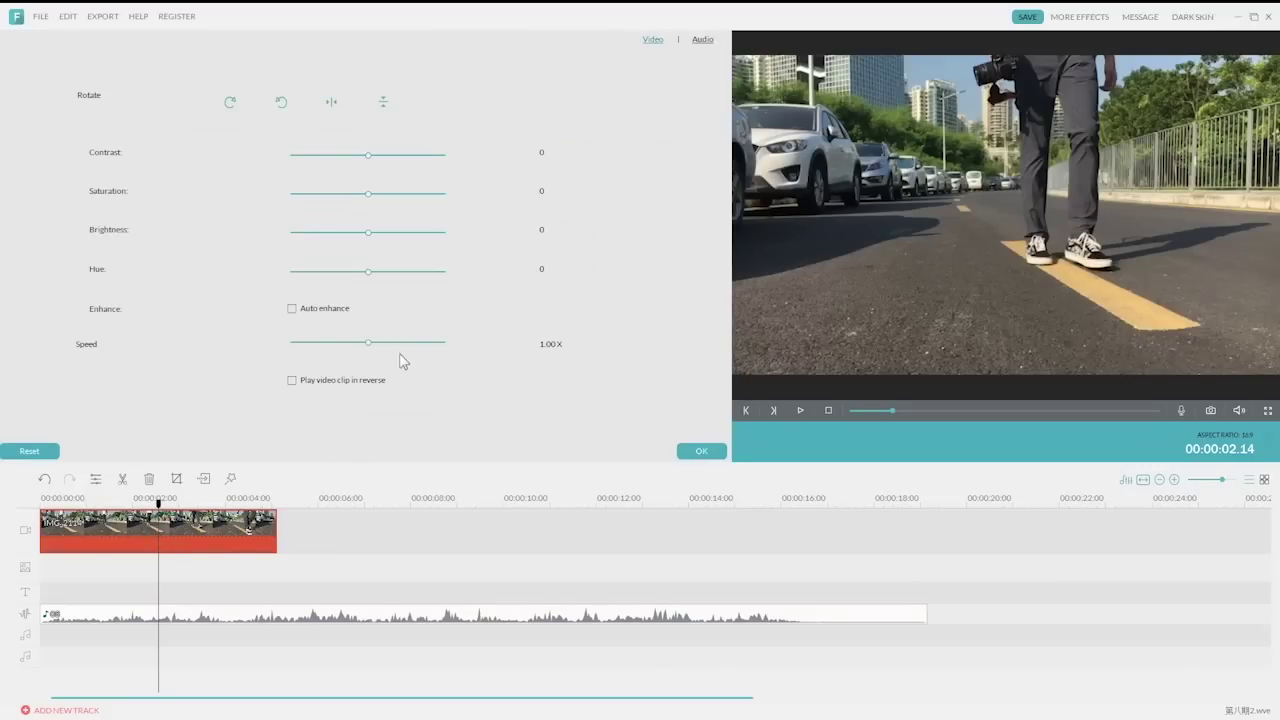
click(368, 345)
drag(368, 345, 292, 346)
click(701, 451)
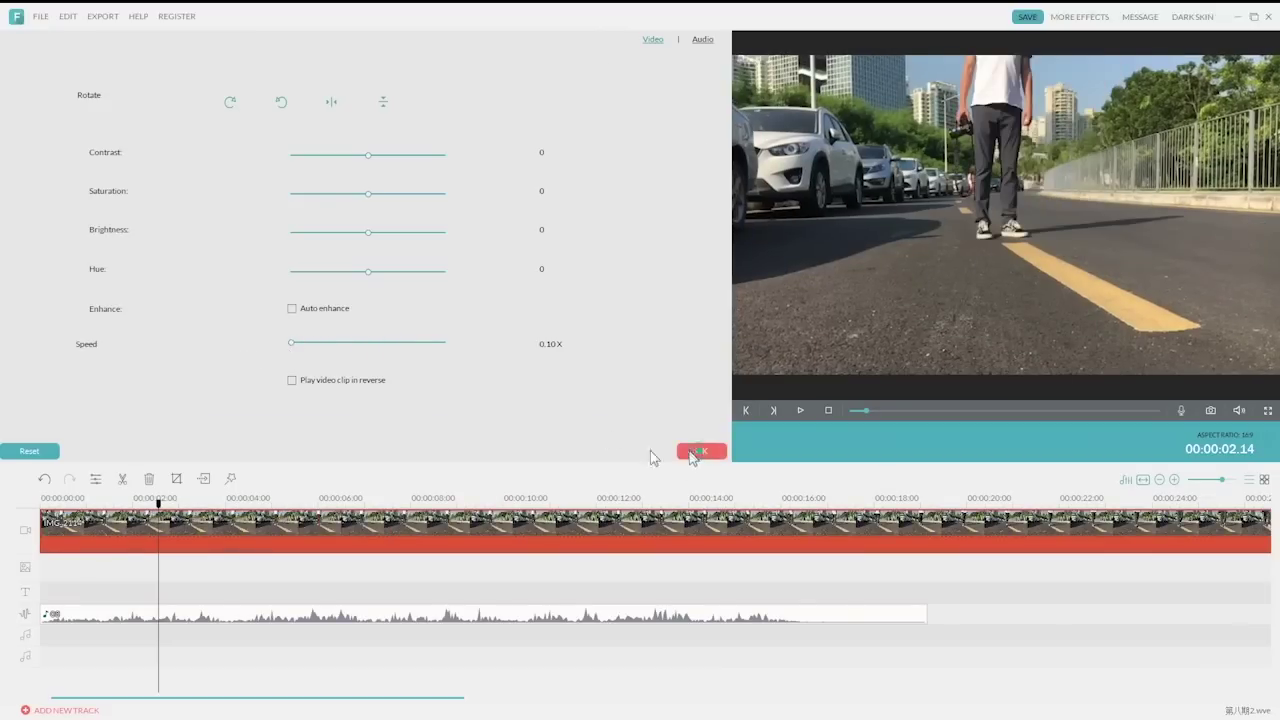
Mute the slowed IMG_2114 clip on the video track
click(659, 500)
right_click(631, 533)
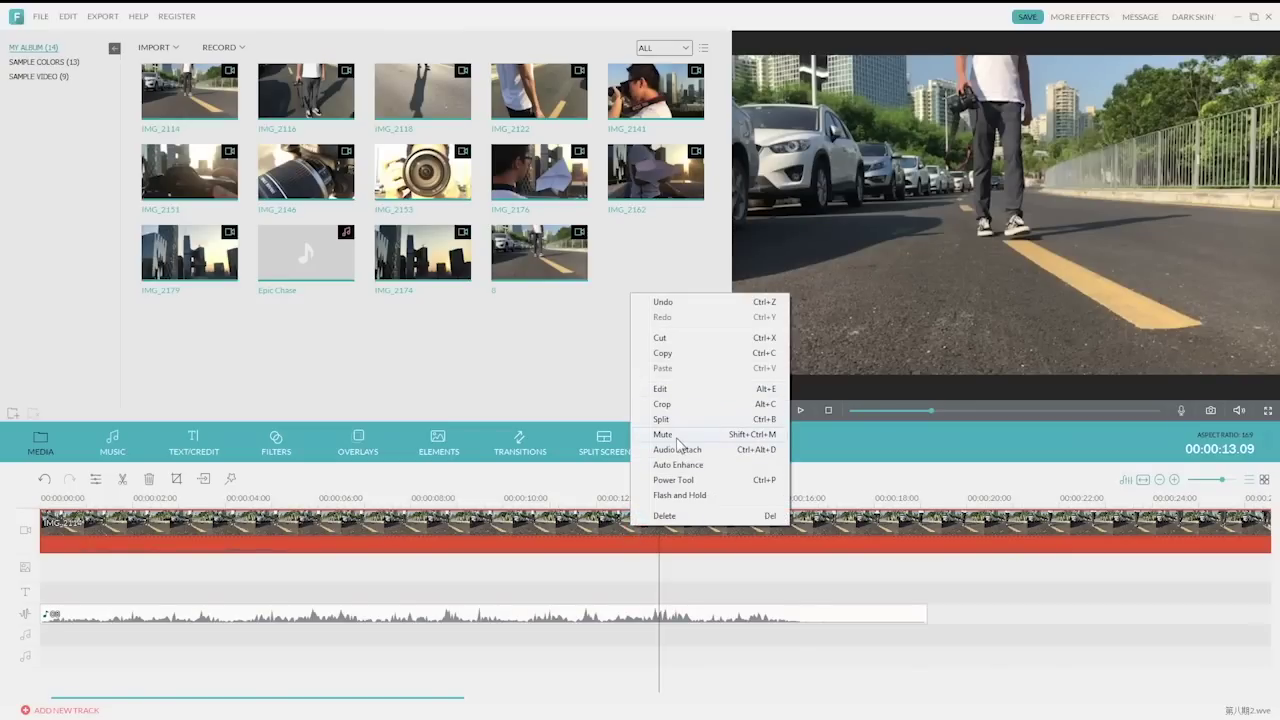
click(677, 436)
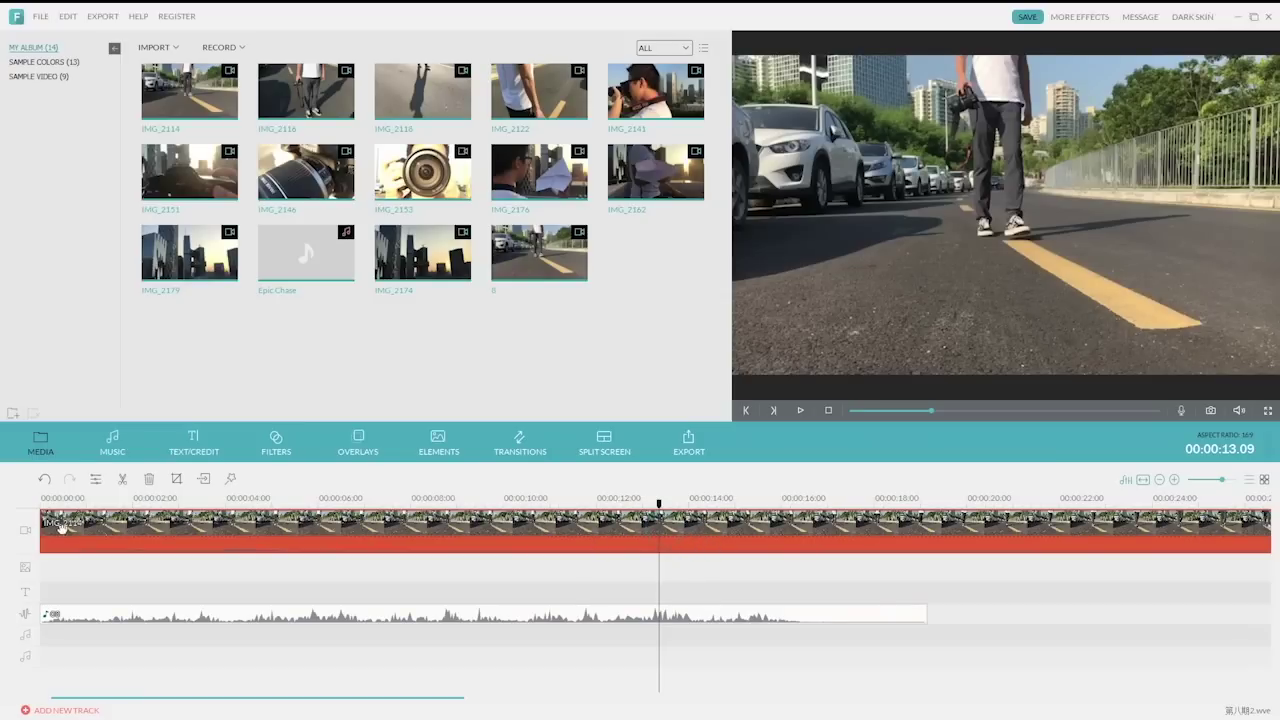
Split the IMG_2114 clip at 00:00:13.18 and delete the part before the cut
mouse_move(659, 505)
mouse_down()
mouse_move(452, 506)
mouse_move(787, 505)
mouse_move(678, 505)
mouse_up()
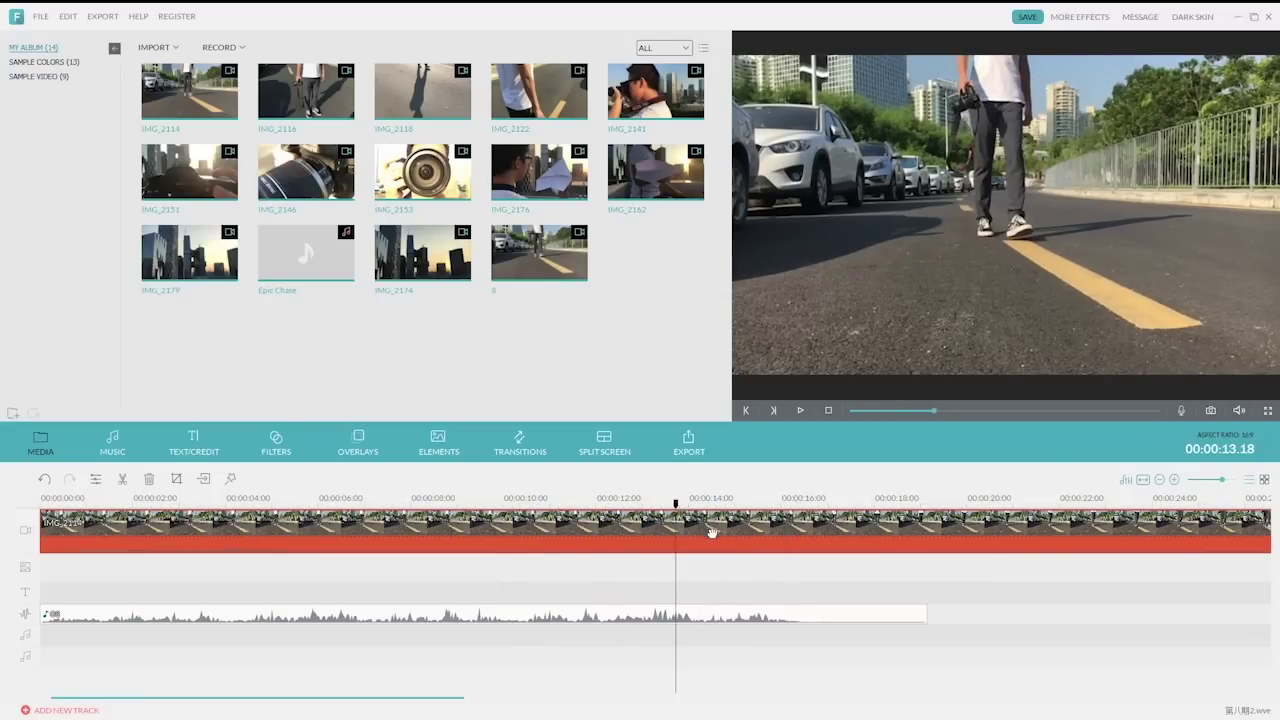
click(122, 479)
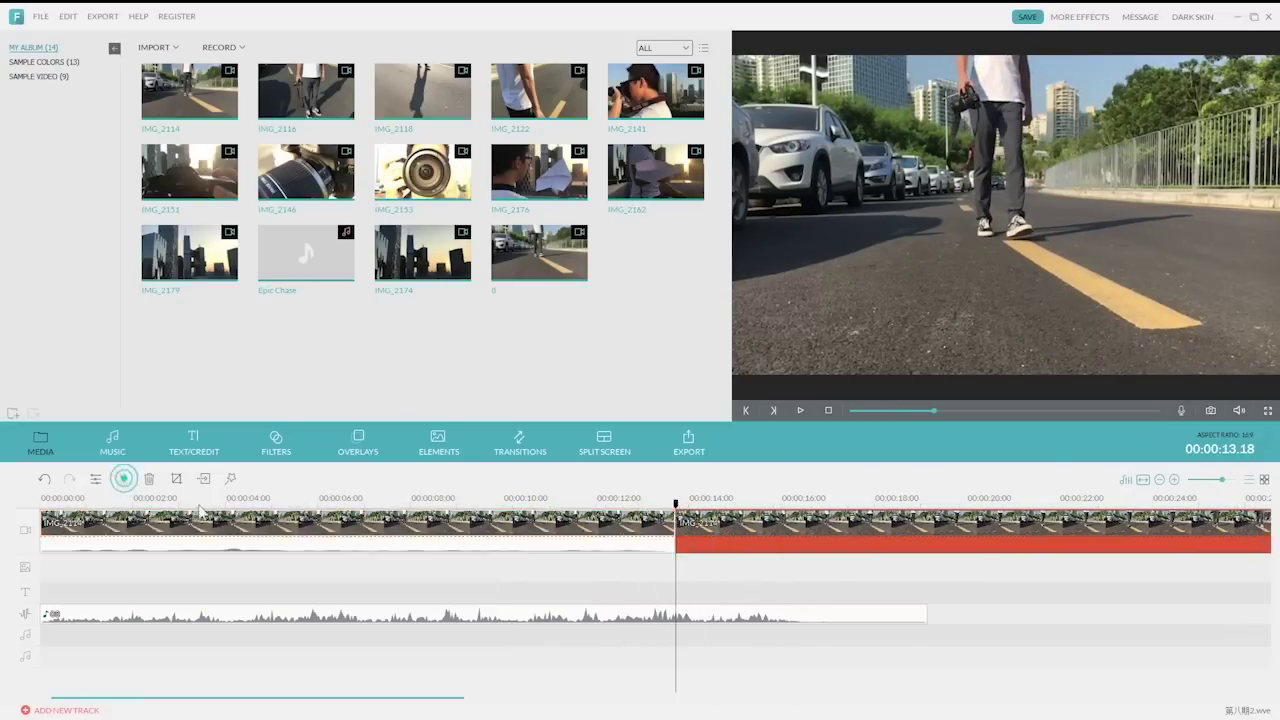
click(604, 543)
key(Delete)
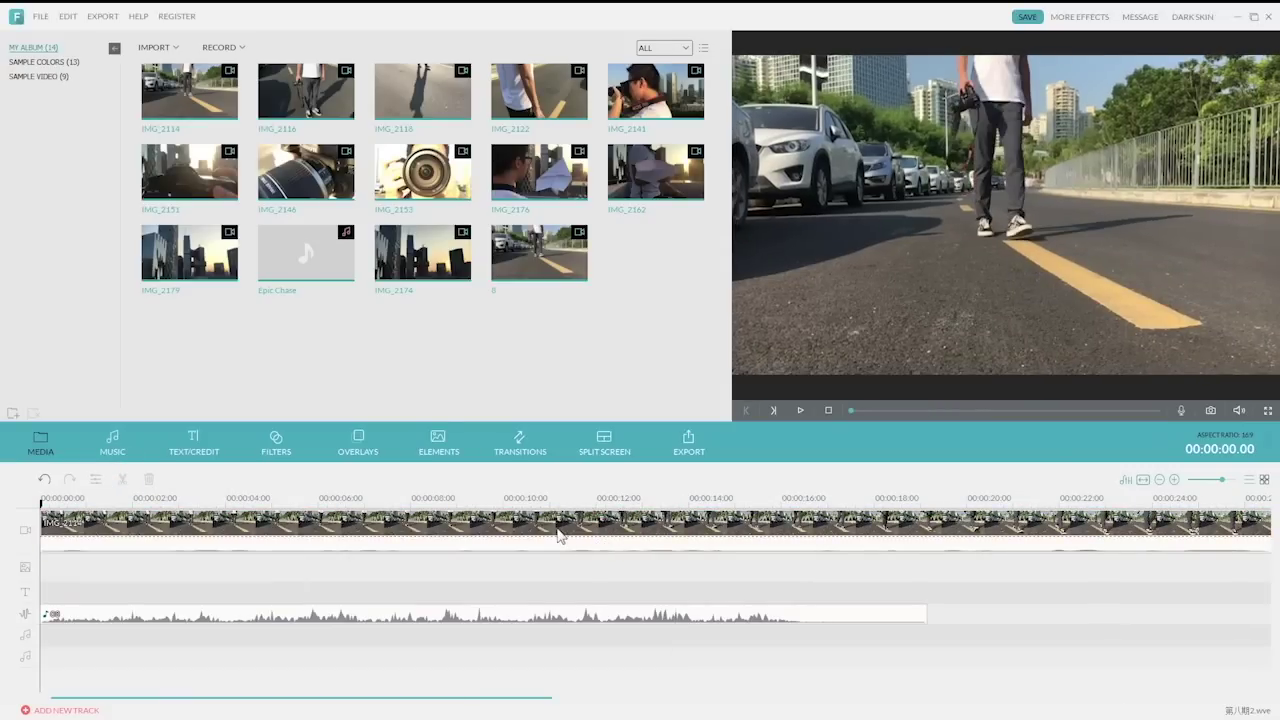
Play from the start, split the IMG_2114 clip at 00:00:01.20 and delete the part after the cut
key(space)
click(342, 535)
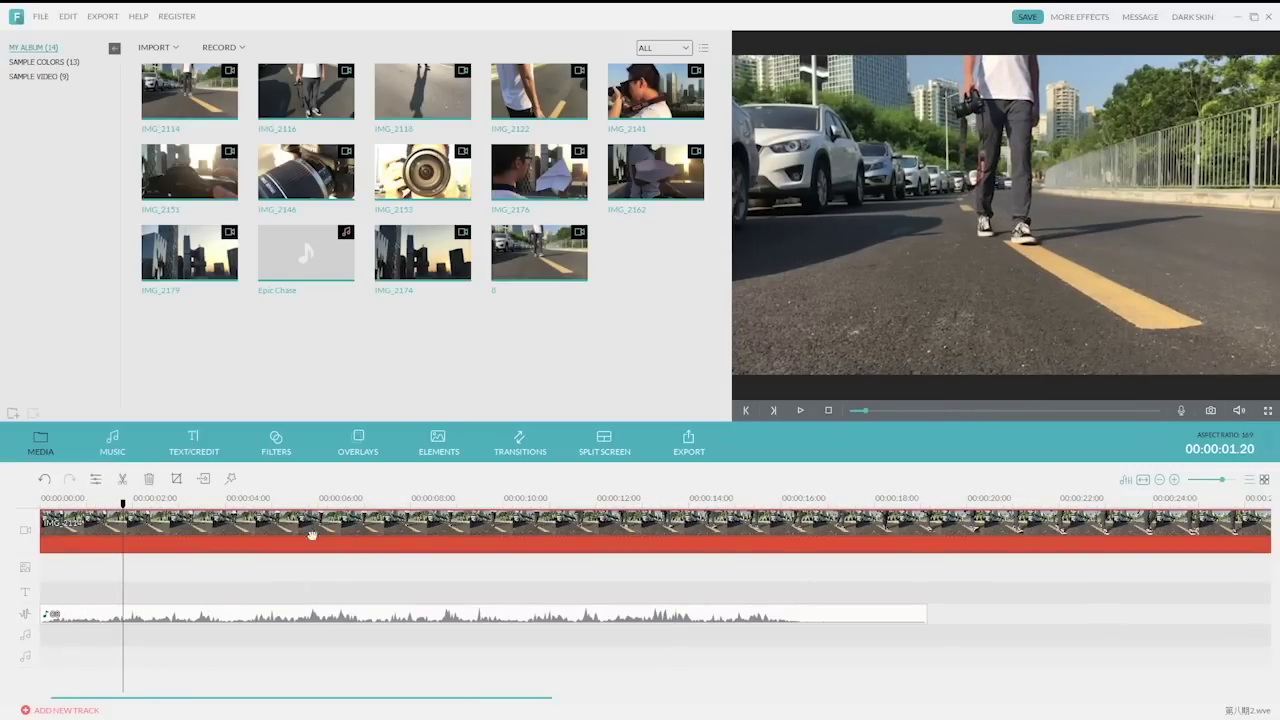
click(122, 479)
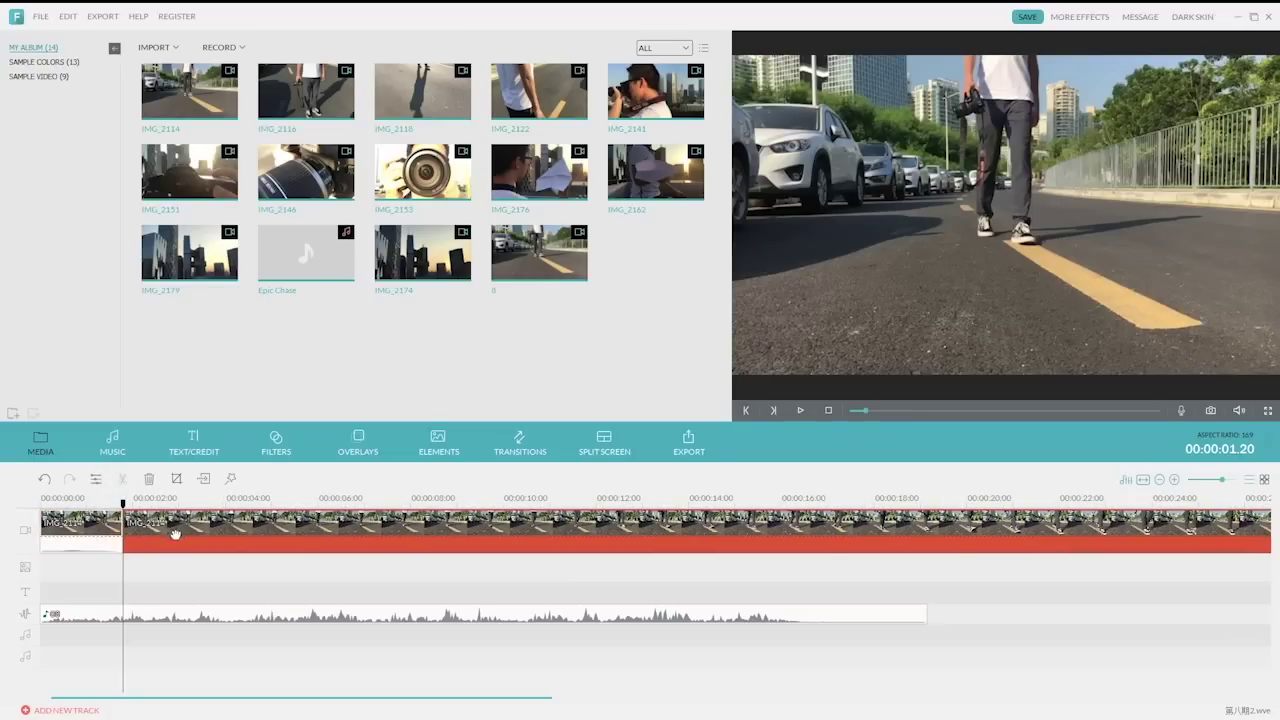
key(Delete)
Add IMG_2116 directly after the first clip on the video track and set its speed to 0.10X
mouse_move(320, 92)
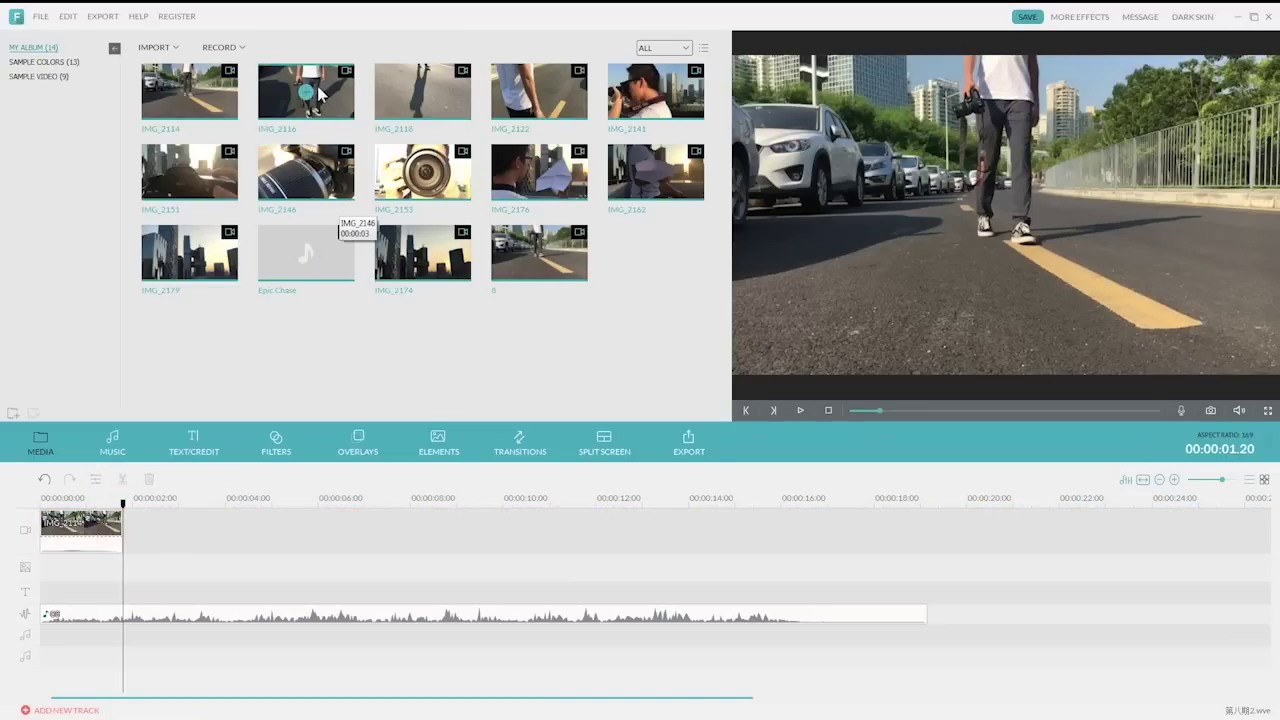
drag(320, 92, 264, 524)
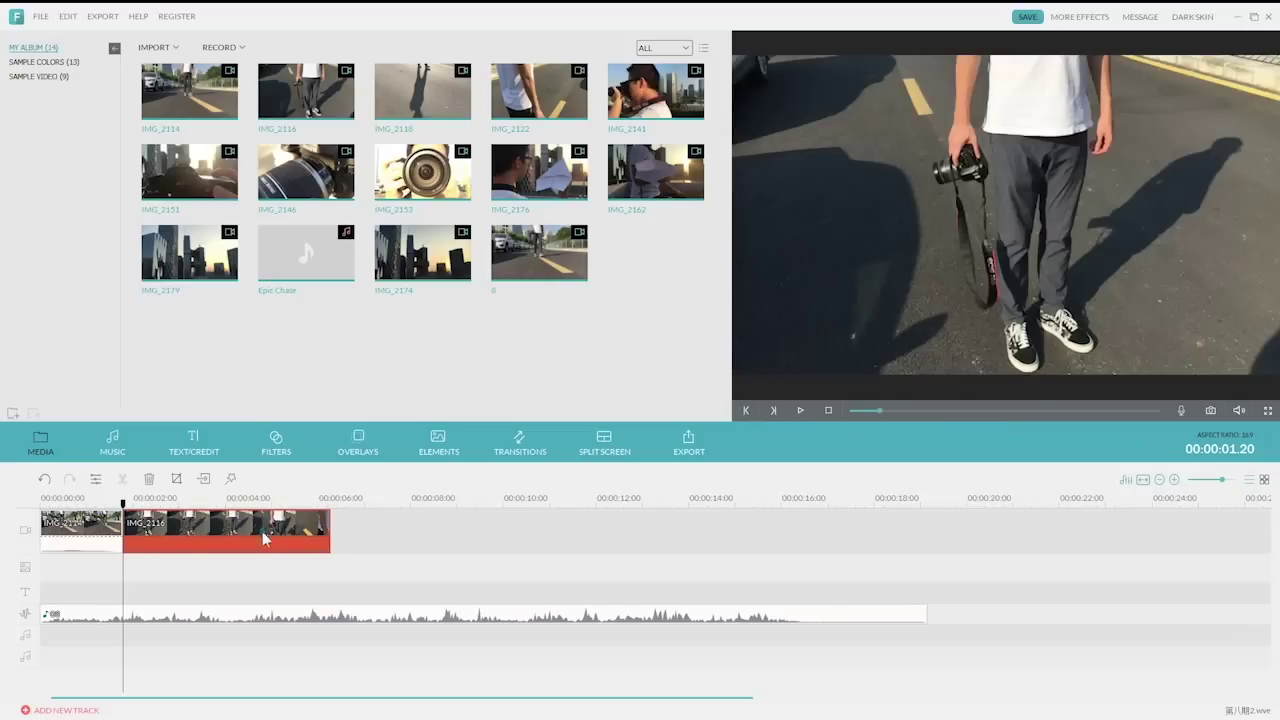
right_click(262, 531)
double_click(267, 531)
drag(366, 342, 251, 347)
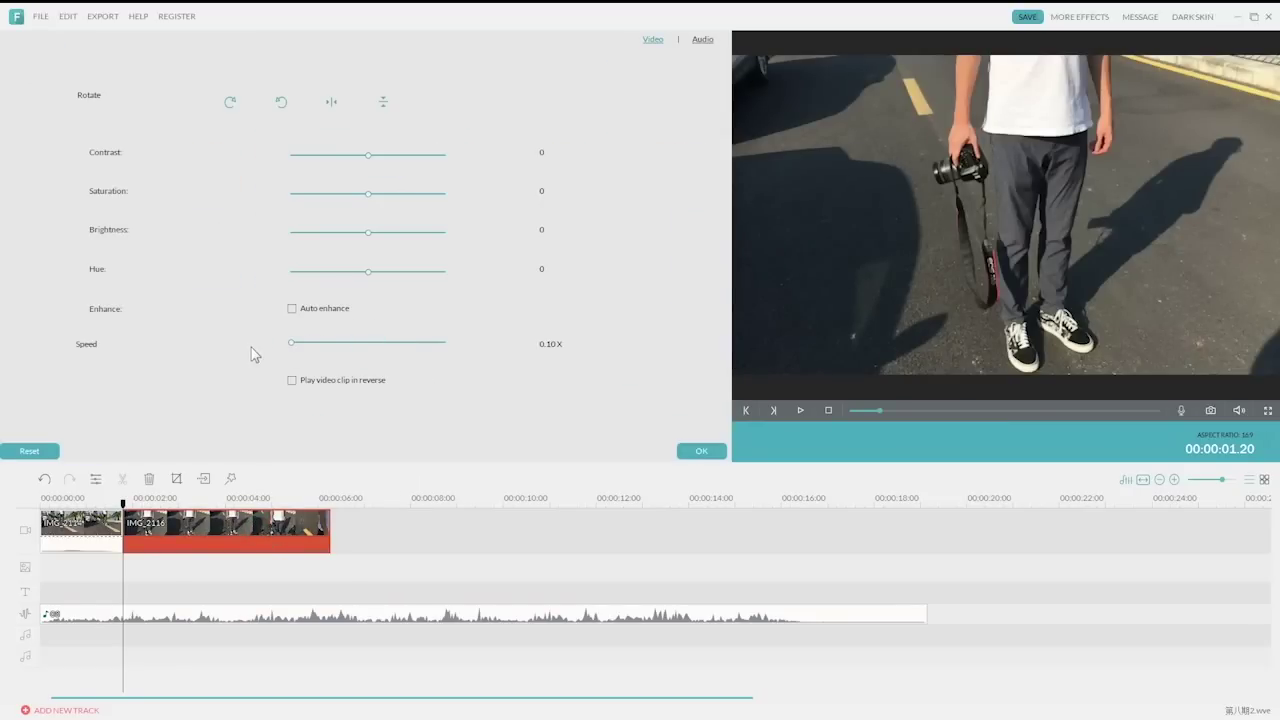
Split the IMG_2116 clip at 00:00:24.15 and delete the part before the cut
drag(129, 510, 1186, 467)
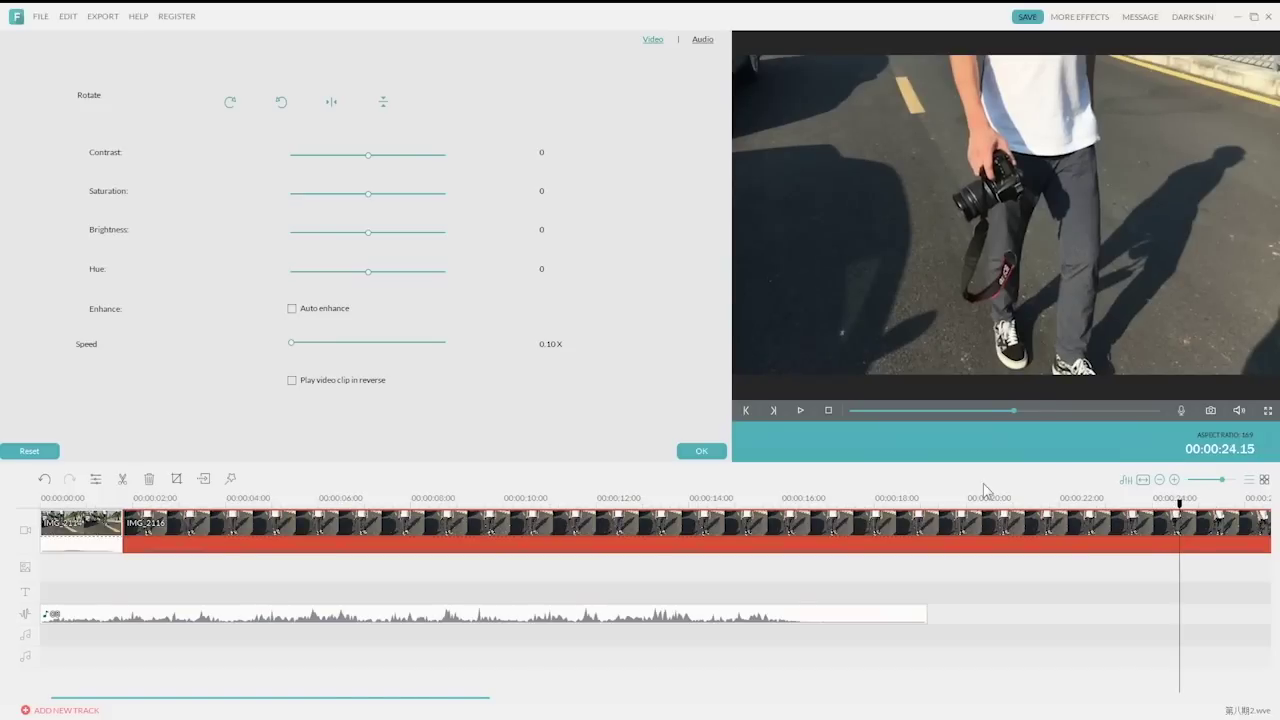
click(122, 480)
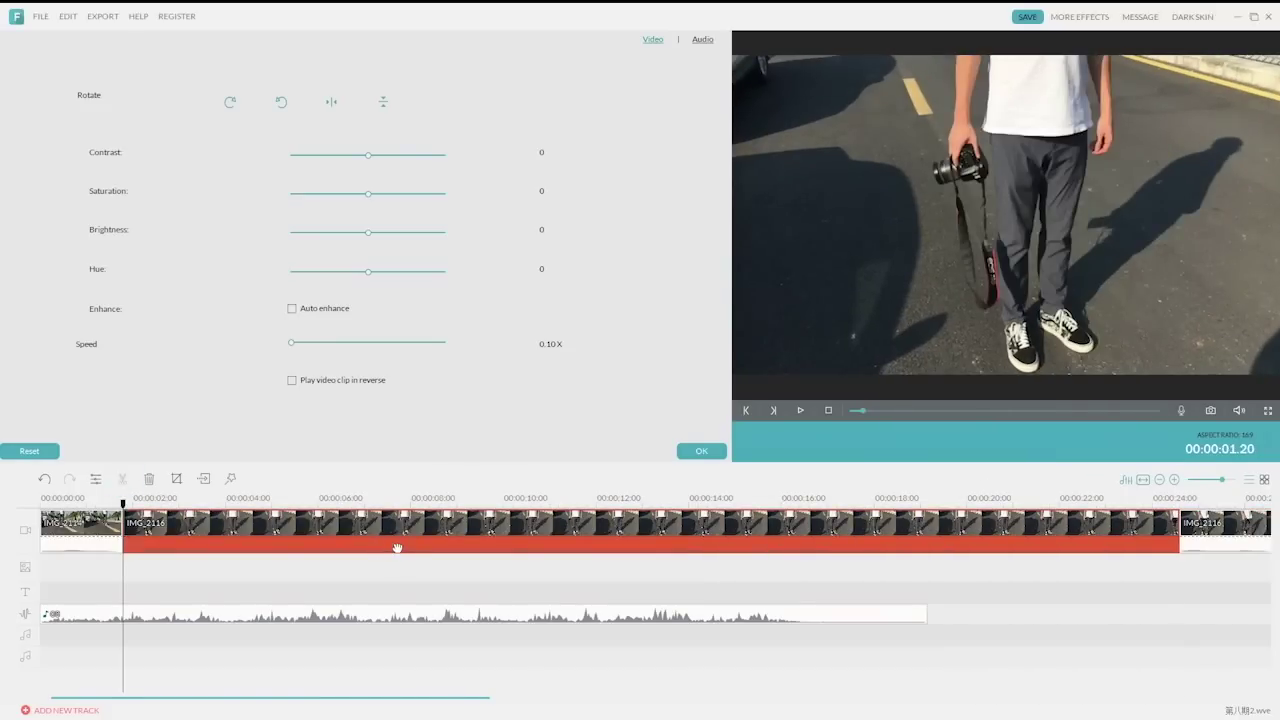
Play the first two clips, split IMG_2116 at 00:00:04.14, delete the part after the cut and close the clip settings
click(57, 502)
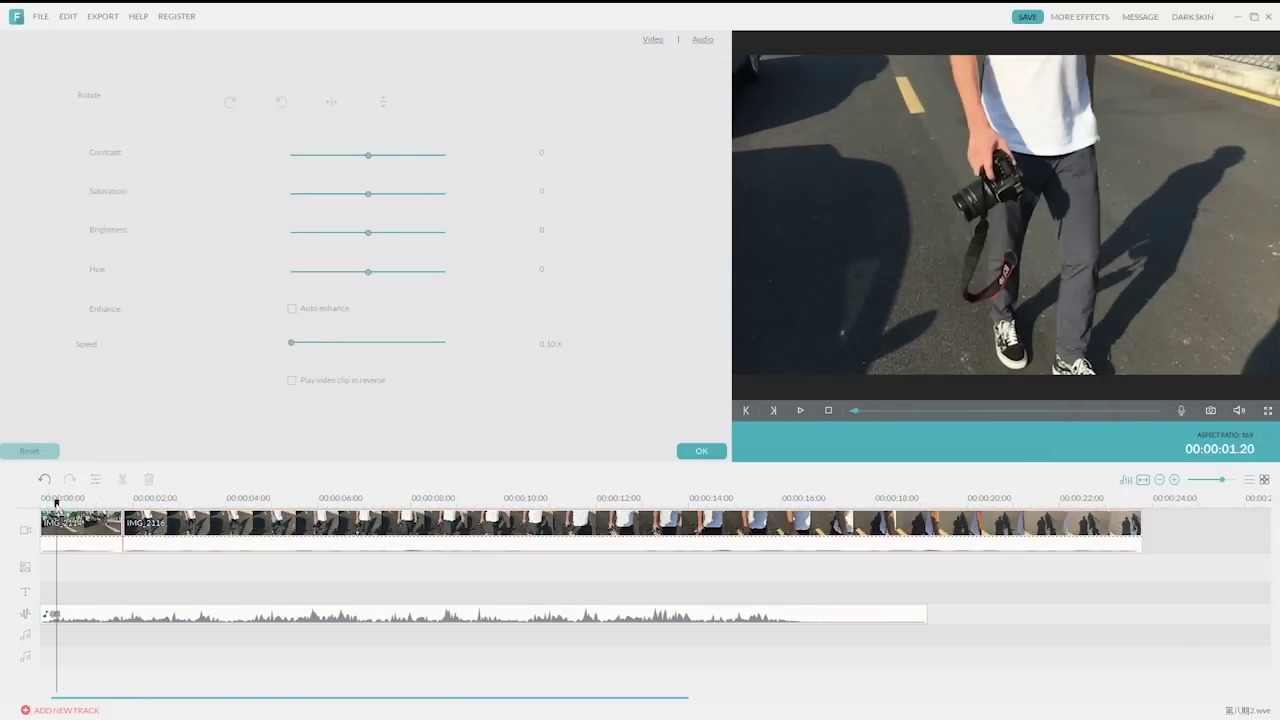
key(space)
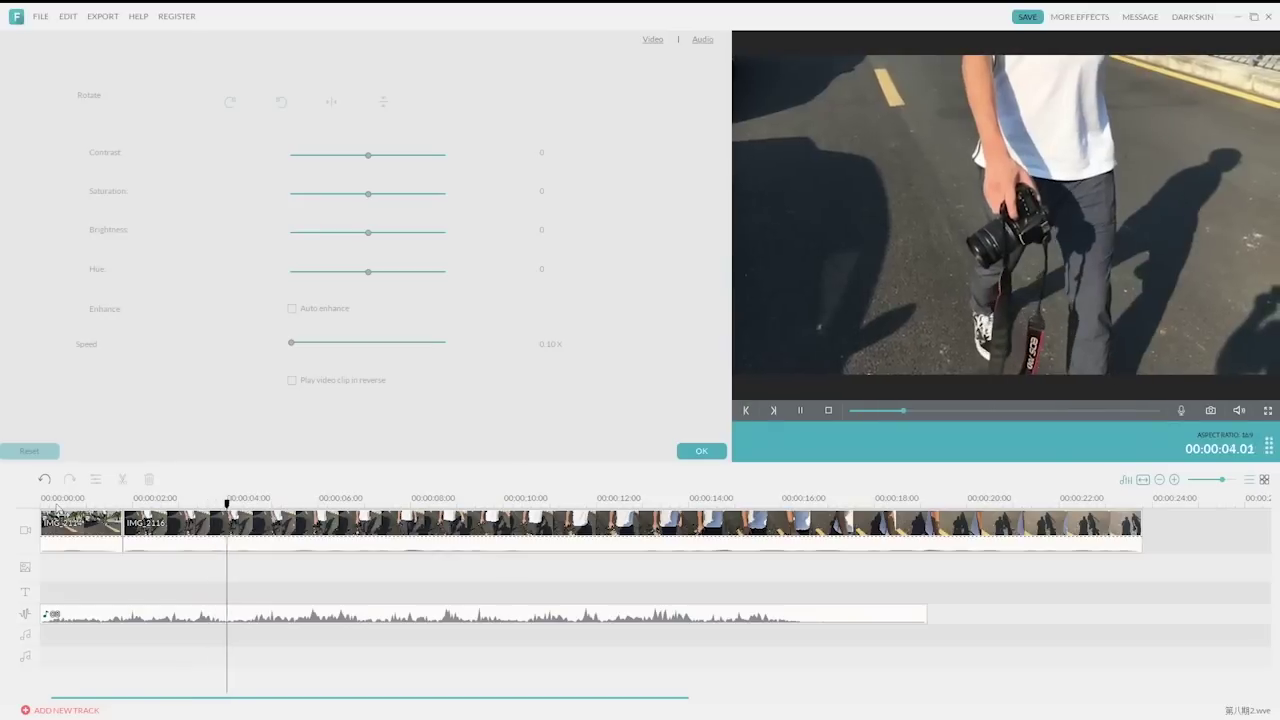
click(278, 540)
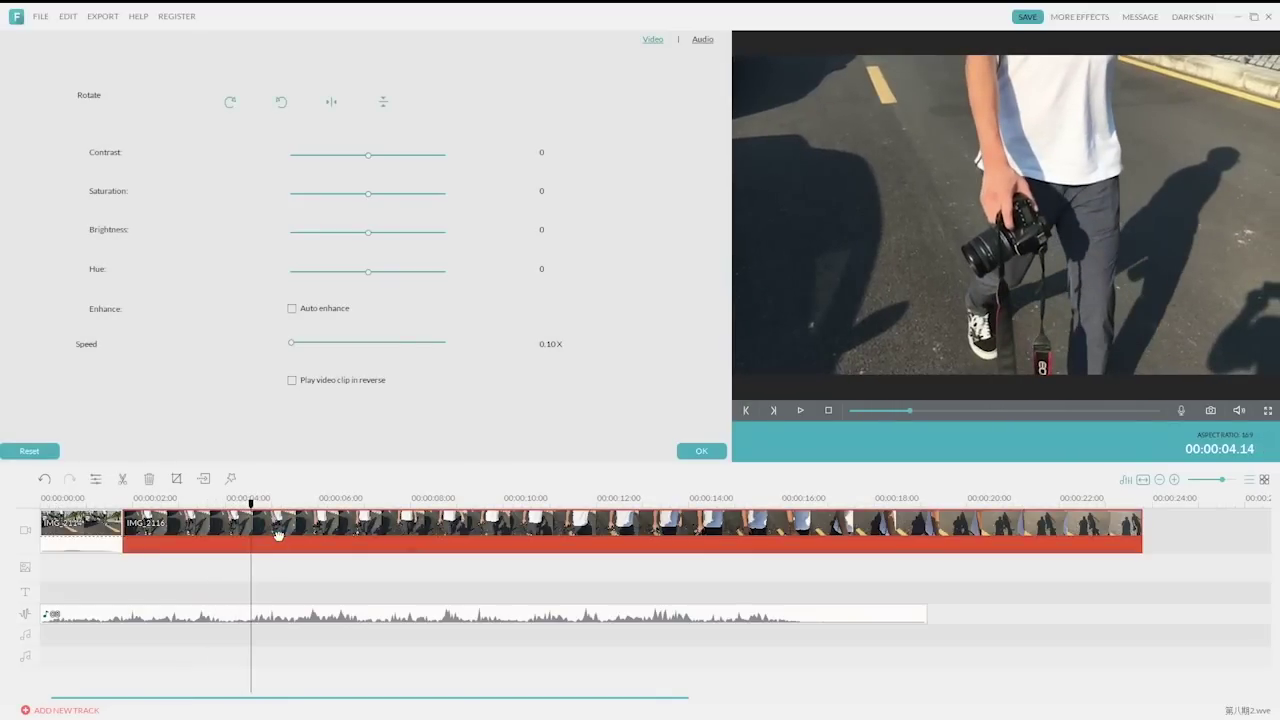
click(123, 481)
key(Delete)
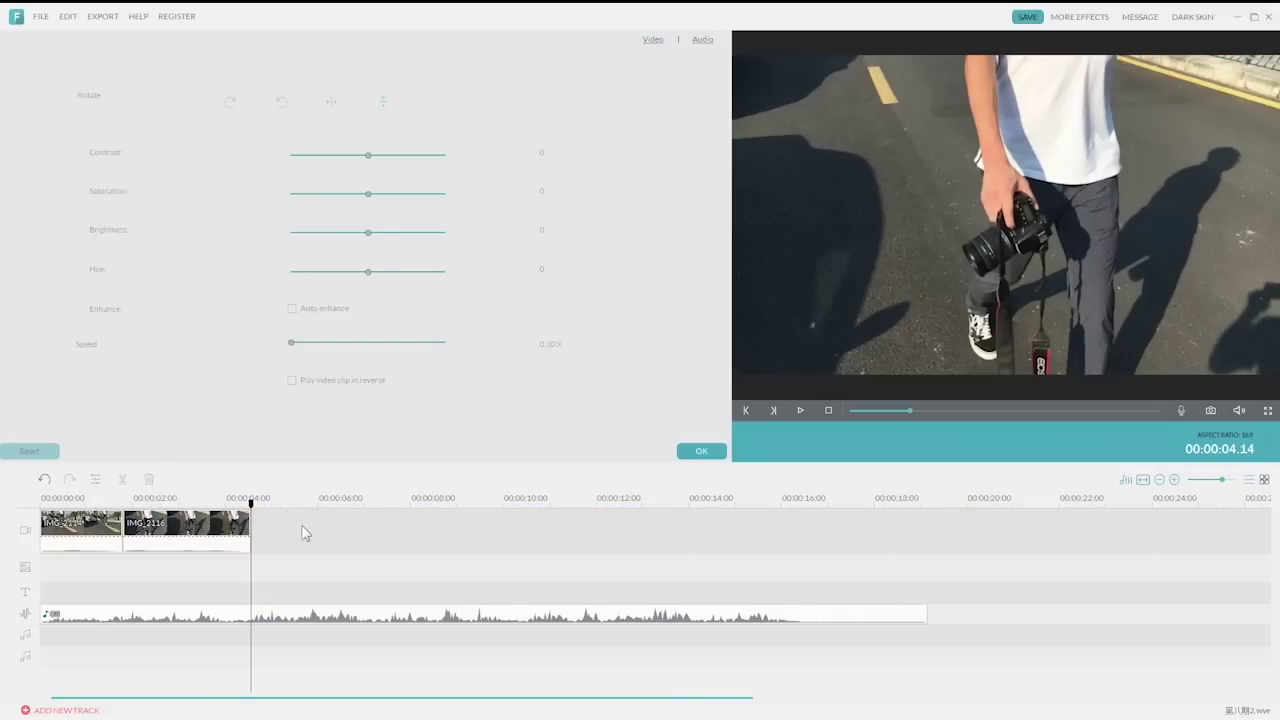
click(701, 451)
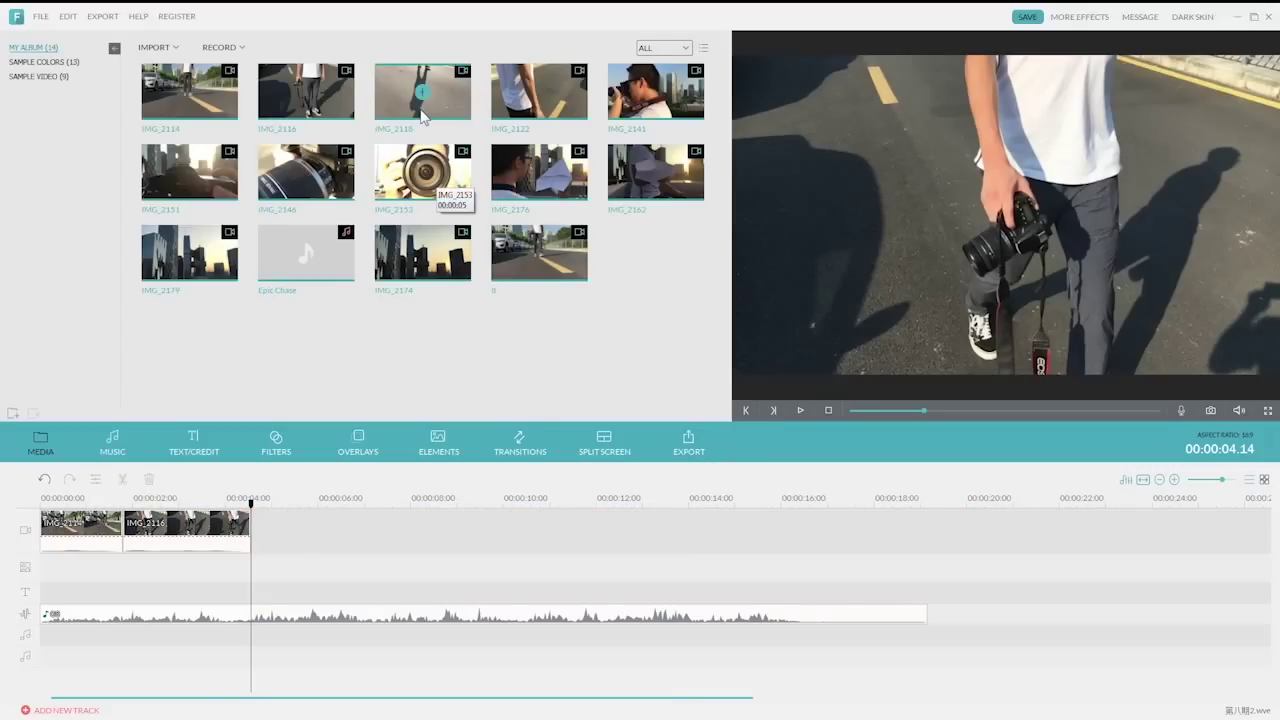
Add IMG_2118 directly after the IMG_2116 clip on the video track and mute it
drag(395, 108, 306, 548)
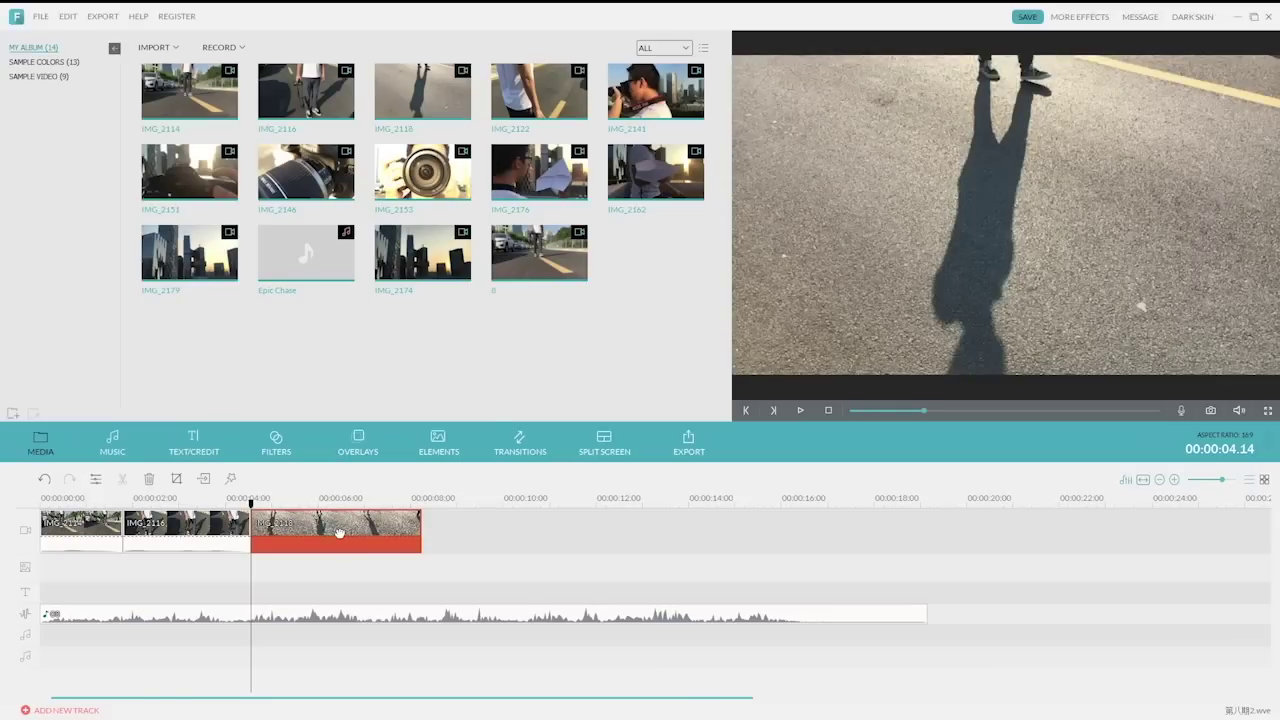
right_click(339, 532)
click(389, 443)
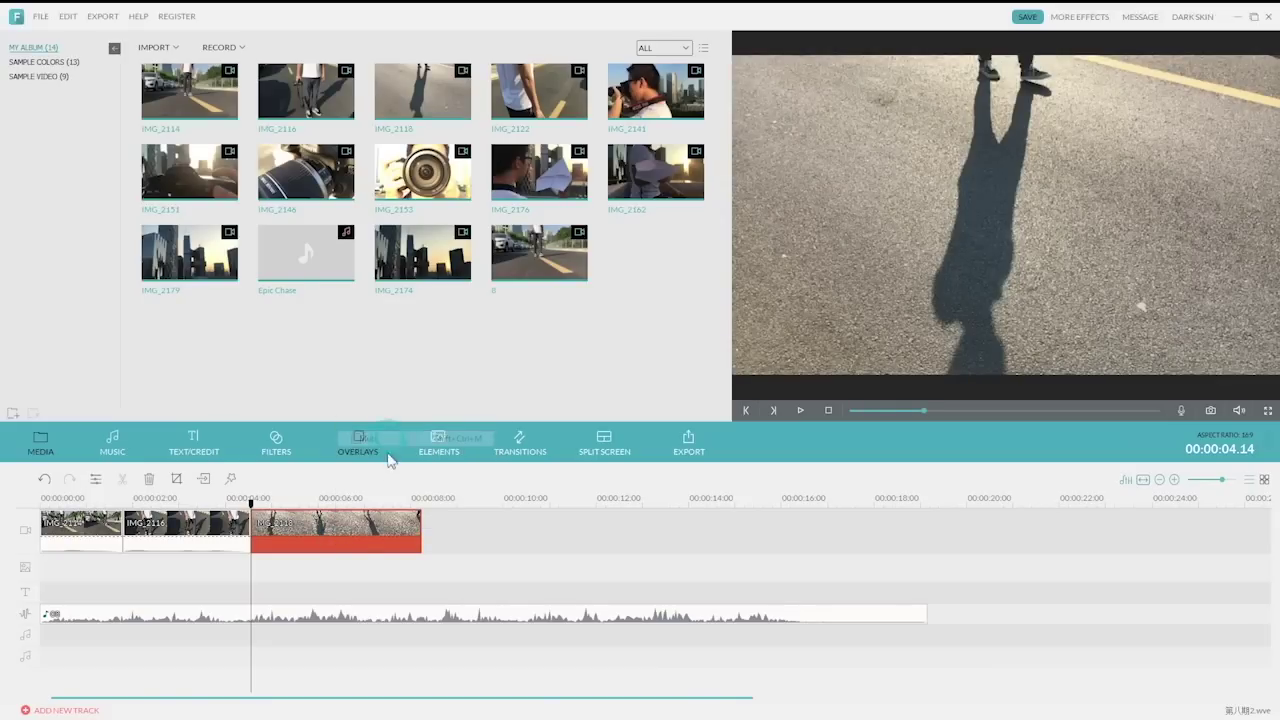
Set the playback speed of the IMG_2118 clip to 0.25X
double_click(347, 533)
drag(369, 344, 293, 351)
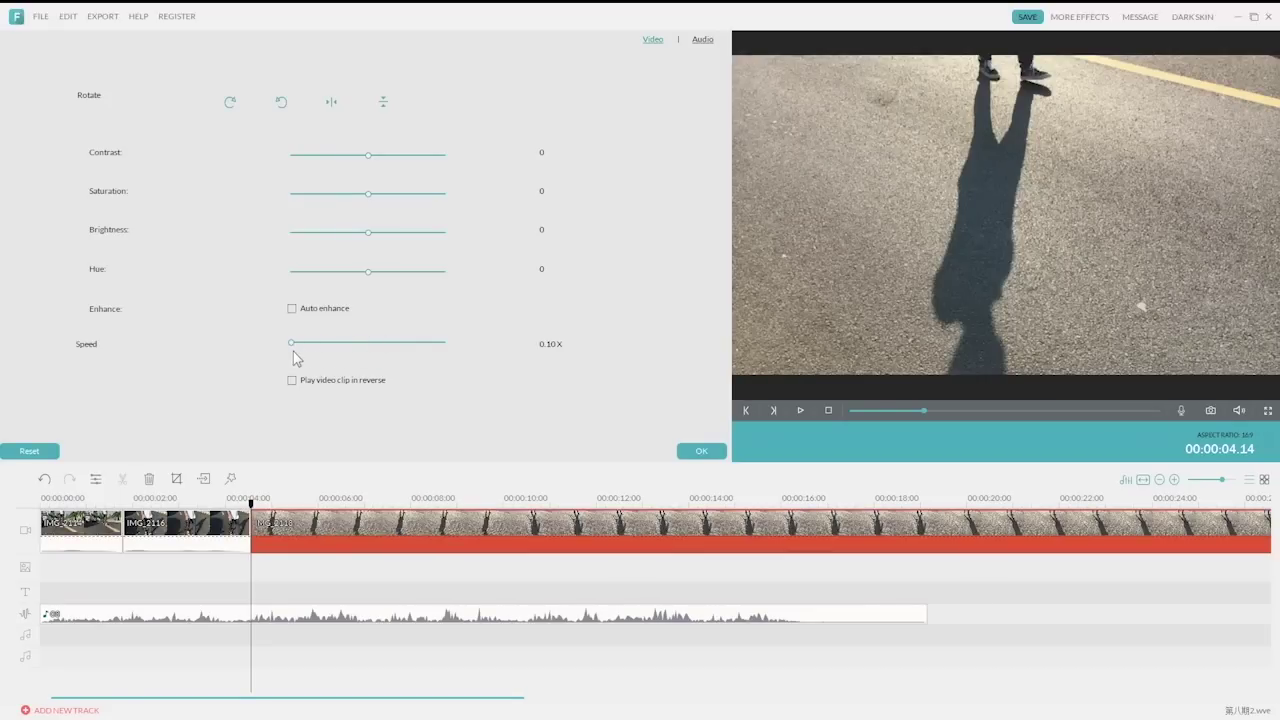
drag(293, 349, 322, 349)
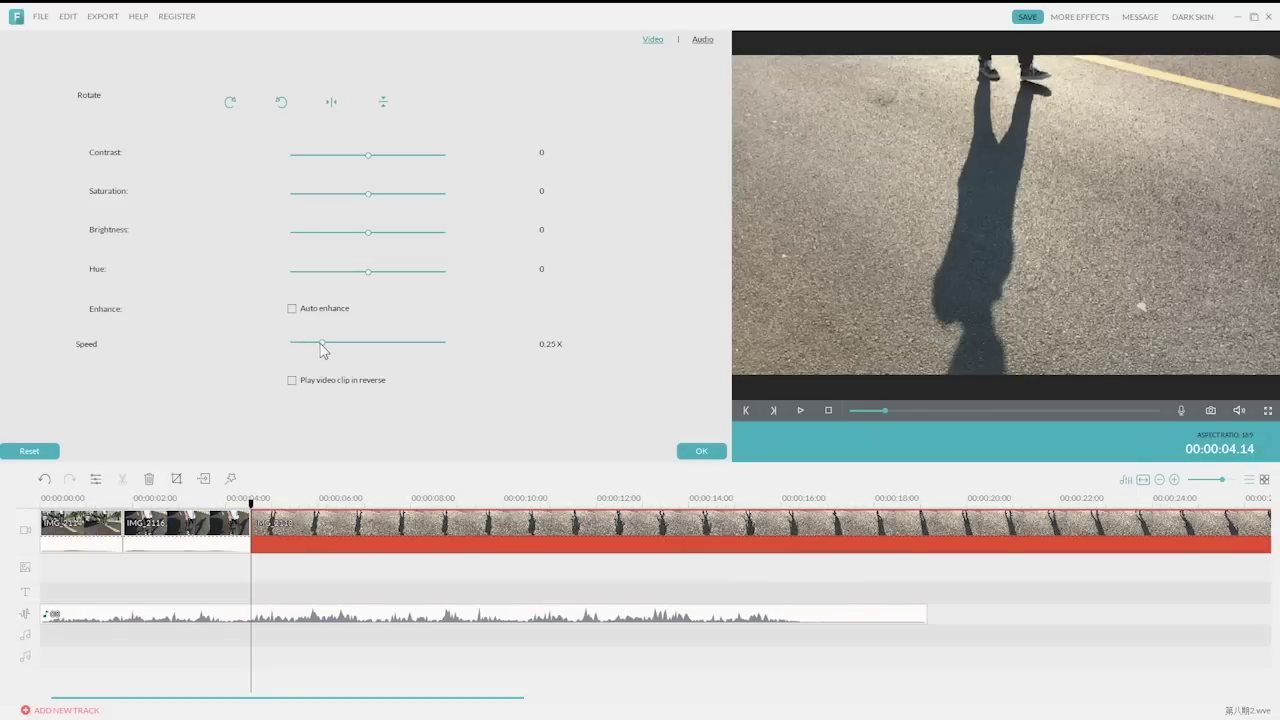
click(701, 451)
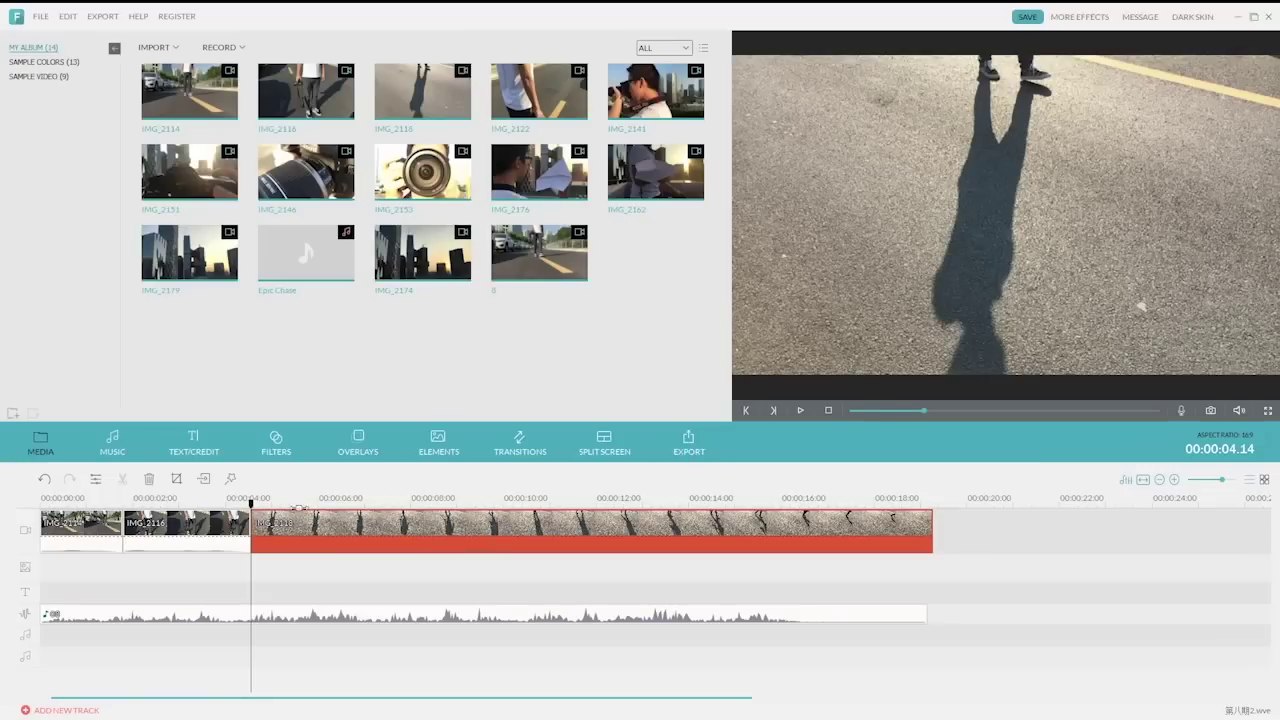
Play the slowed IMG_2118 clip, split it at 00:00:06.16 and delete the part after the cut
key(space)
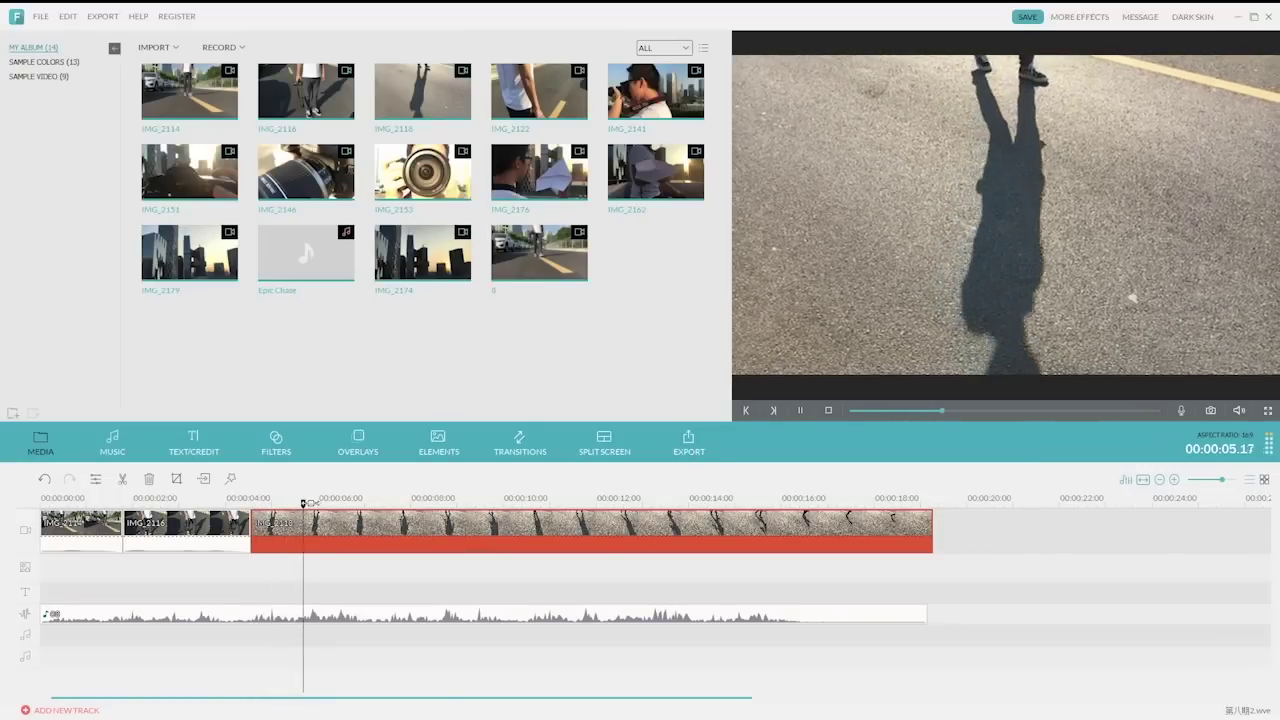
key(space)
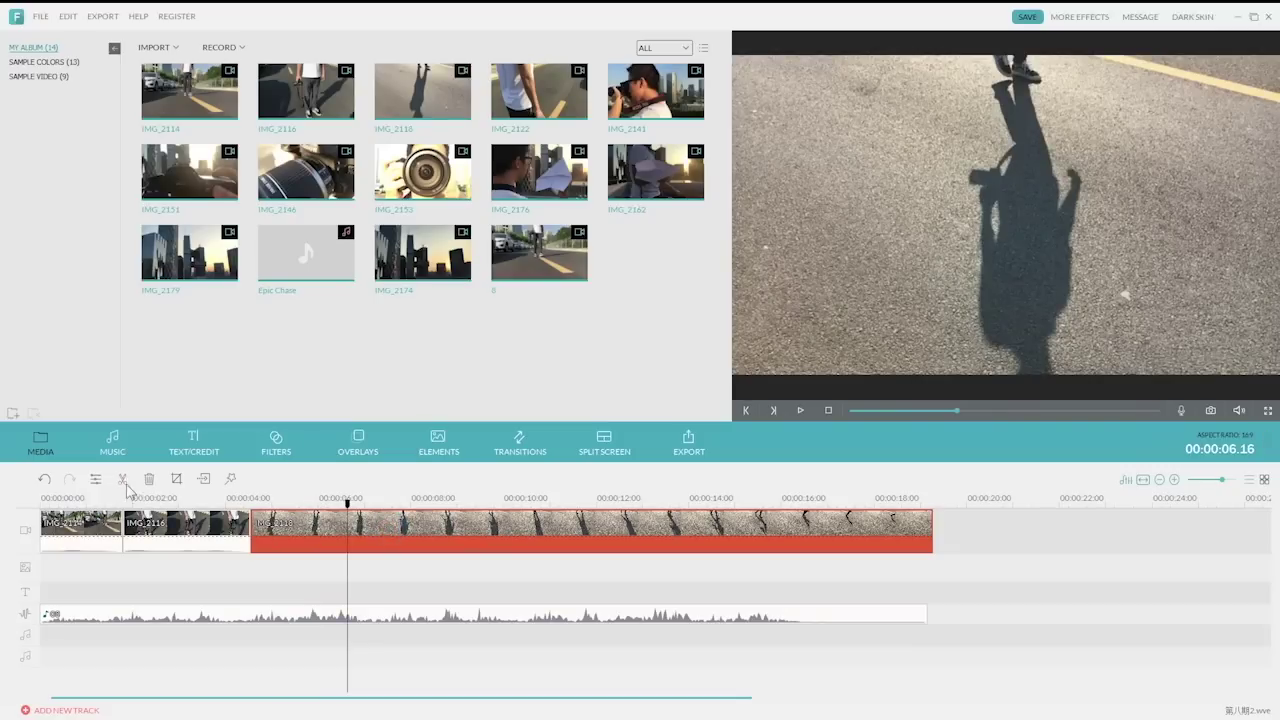
click(124, 480)
key(Delete)
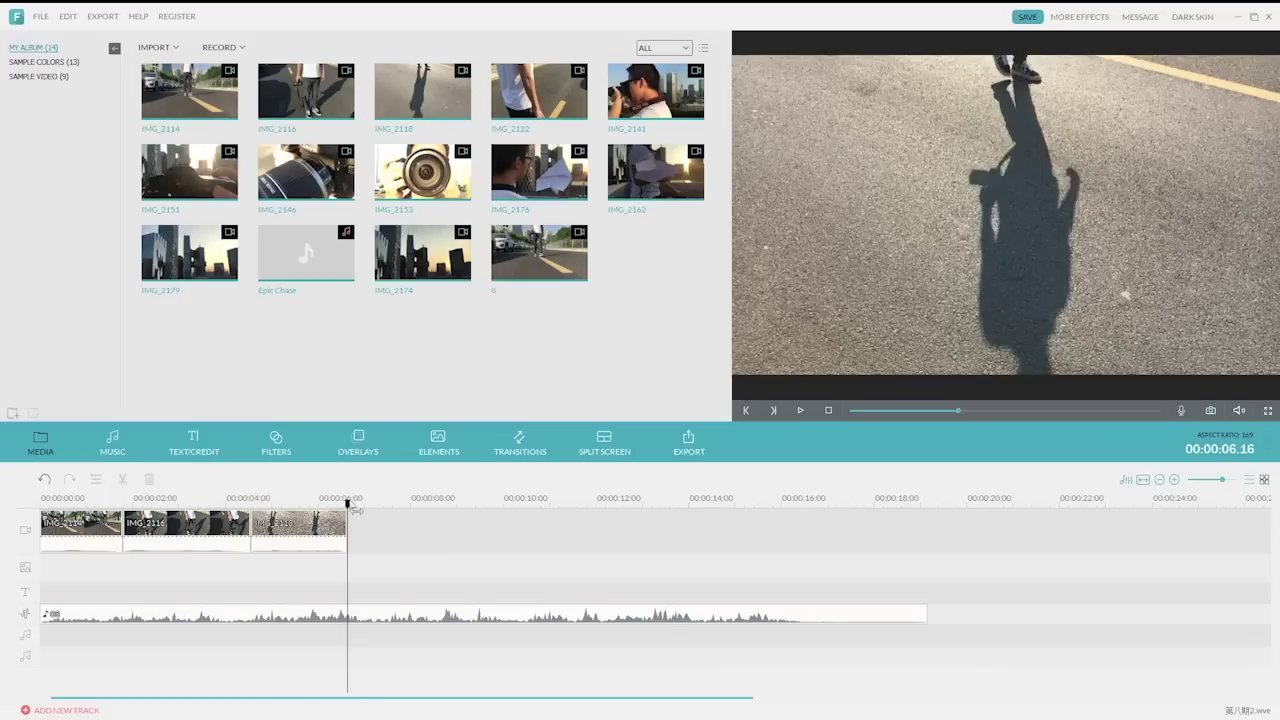
Play the three slowed clips together with the audio track from the start of the timeline
drag(350, 500, 48, 500)
key(space)
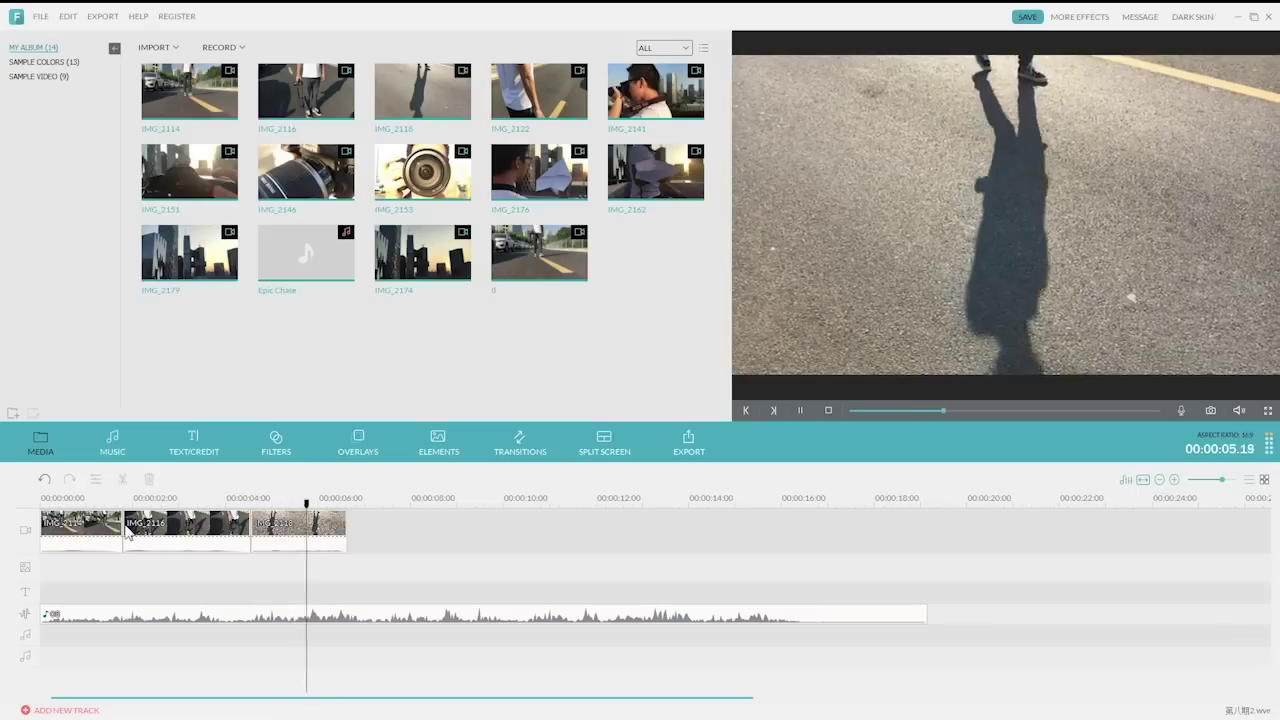
key(space)
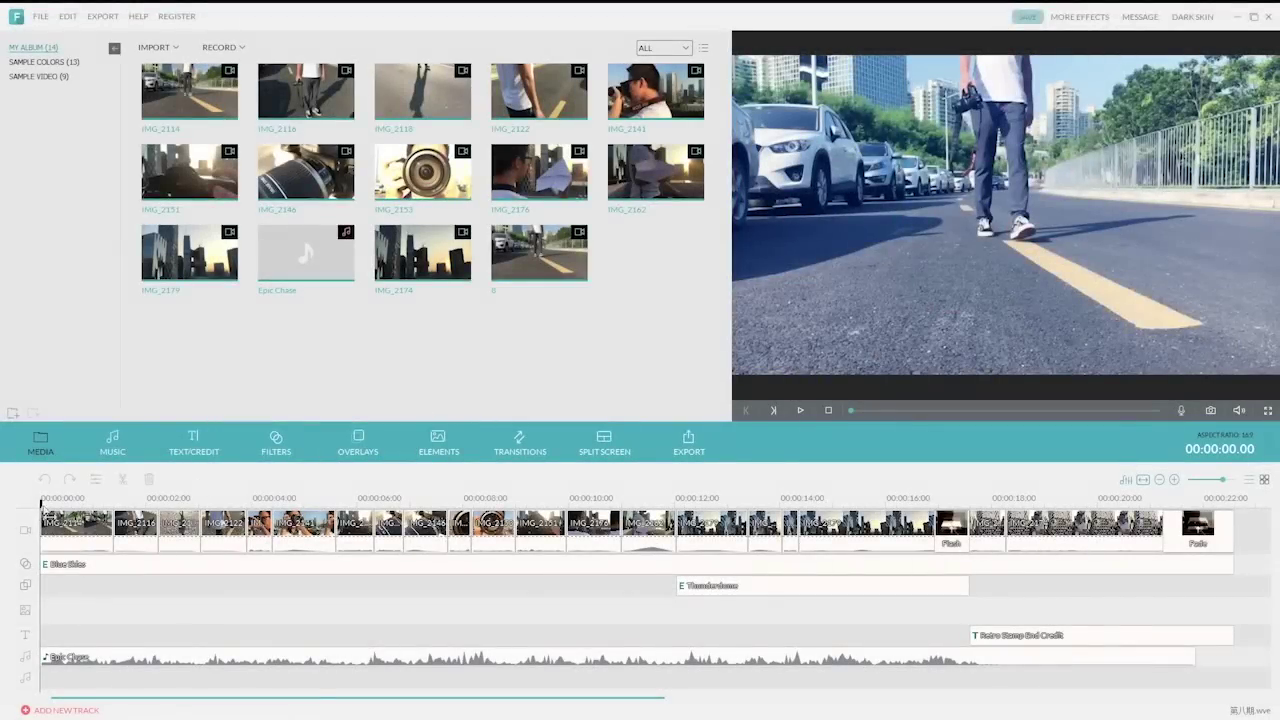
Scrub through the opening clips of the full edit to 00:00:04.04 and delete the Blue Skies filter from the timeline
drag(44, 503, 184, 502)
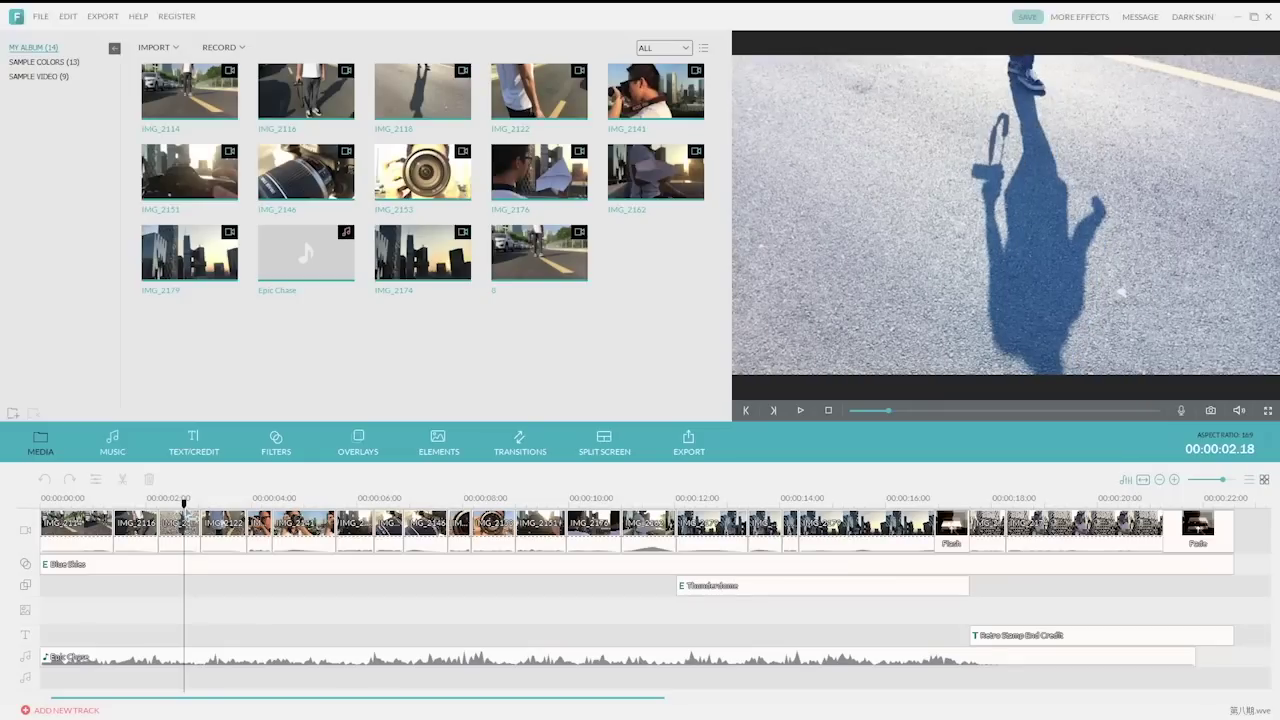
drag(184, 504, 260, 503)
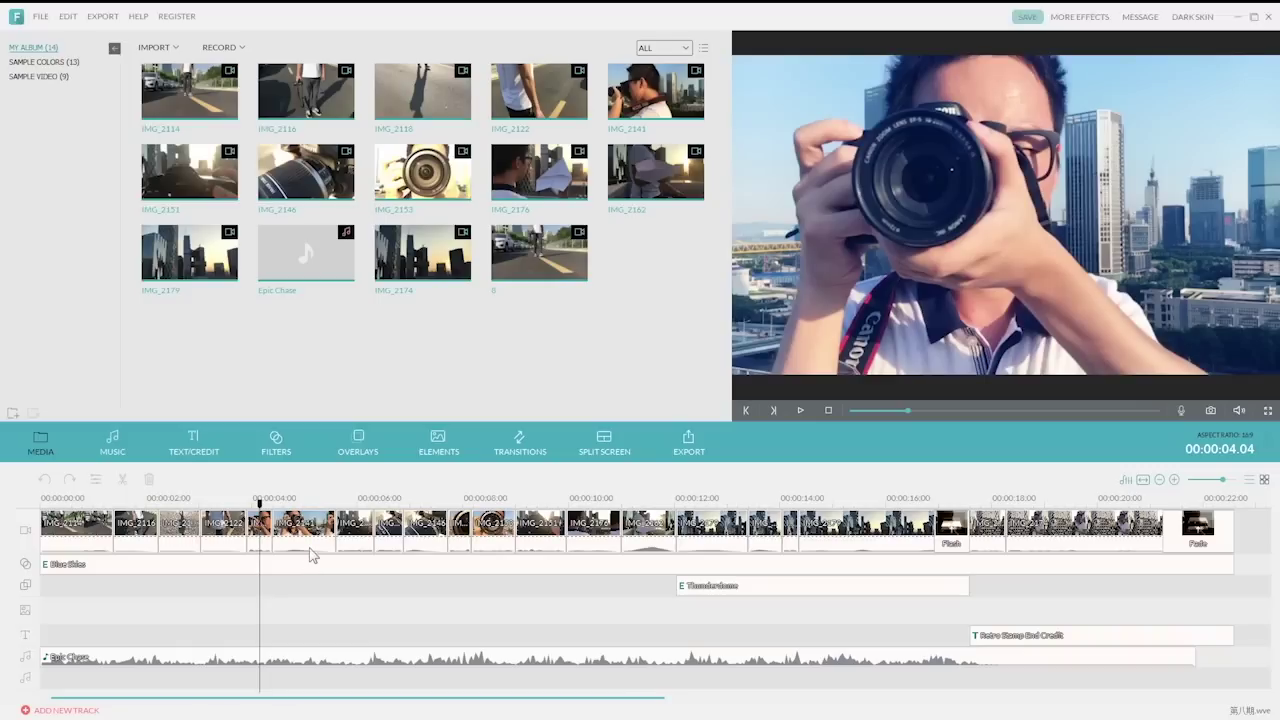
click(84, 566)
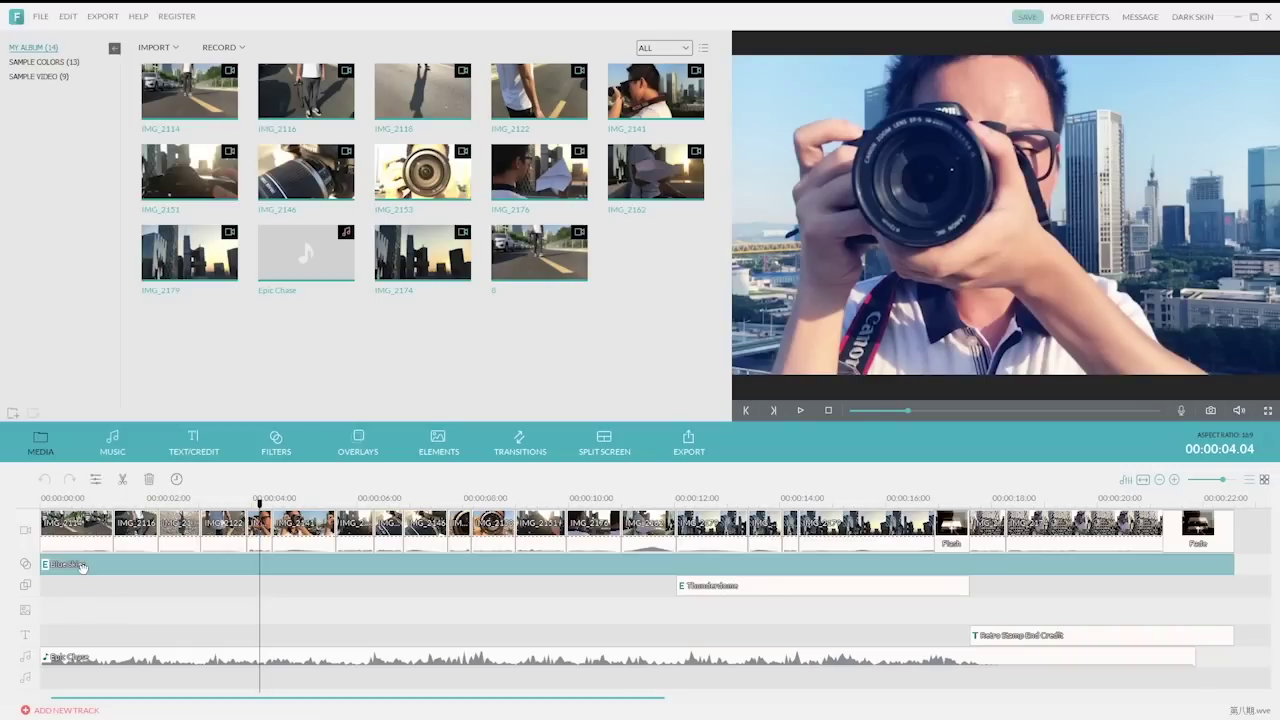
key(Delete)
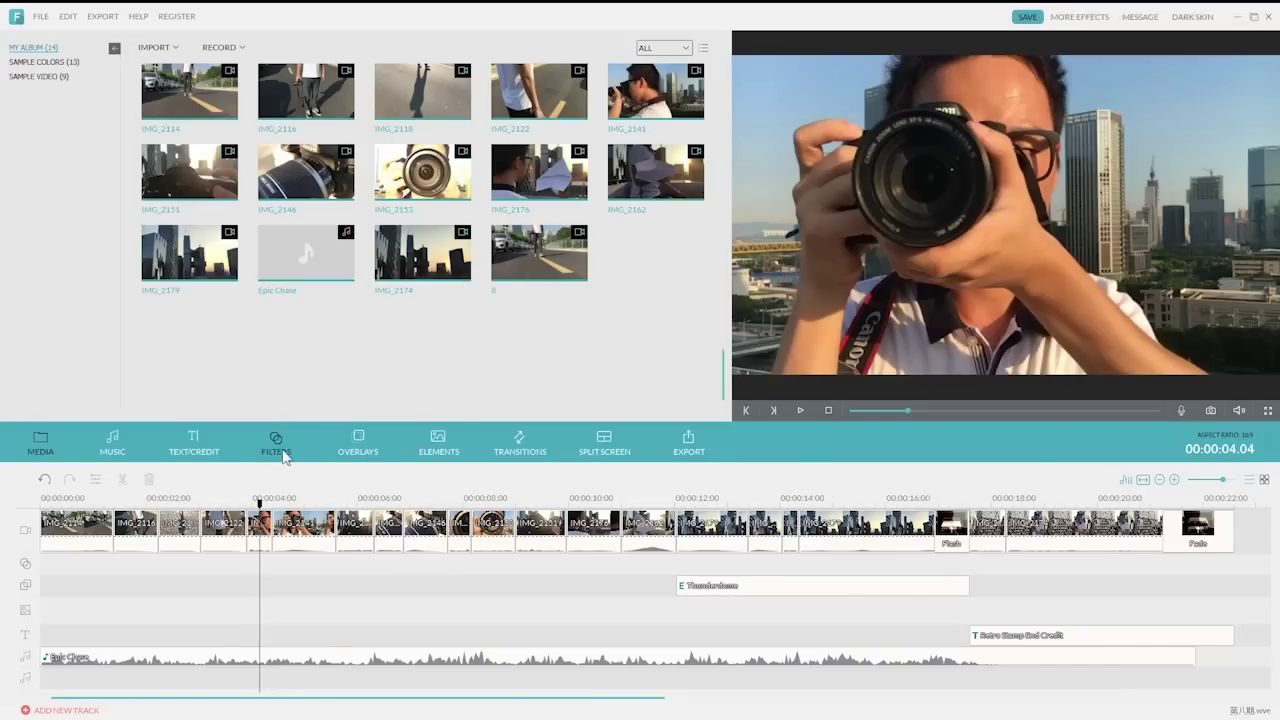
Browse the full filter library from its beginning and preview the SimpleElegent and Rise filters
click(284, 451)
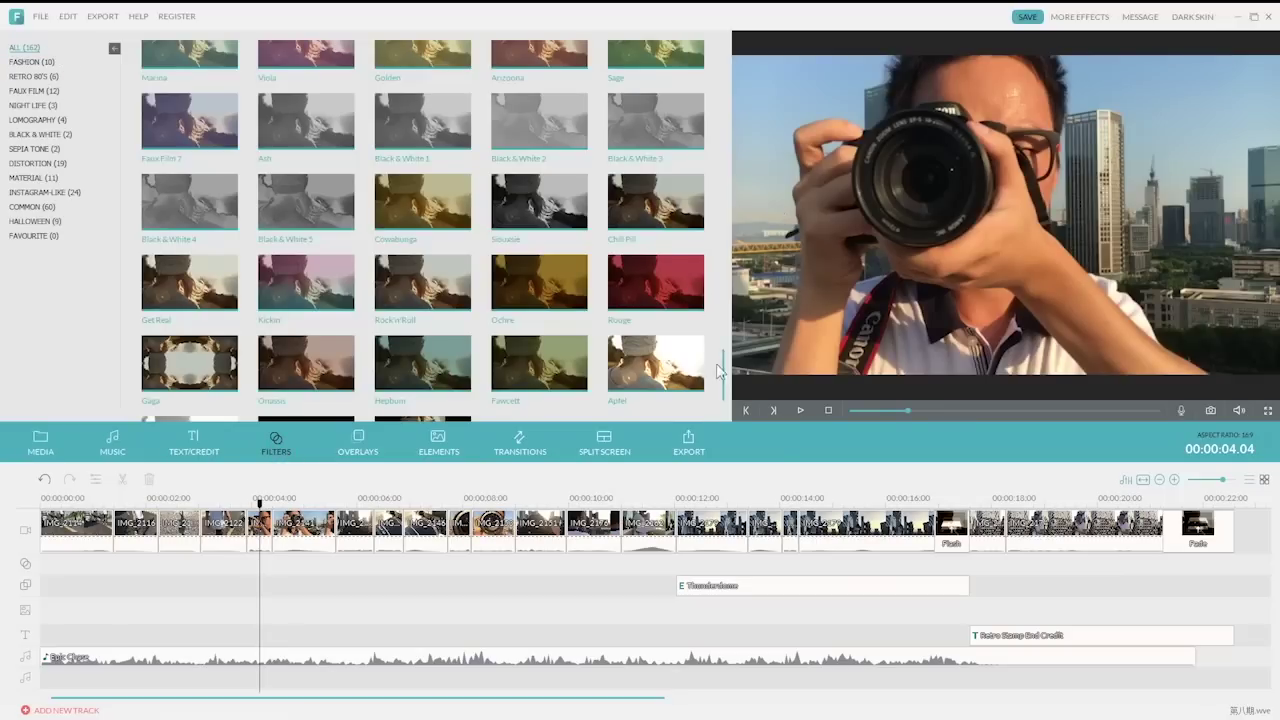
drag(723, 370, 731, 45)
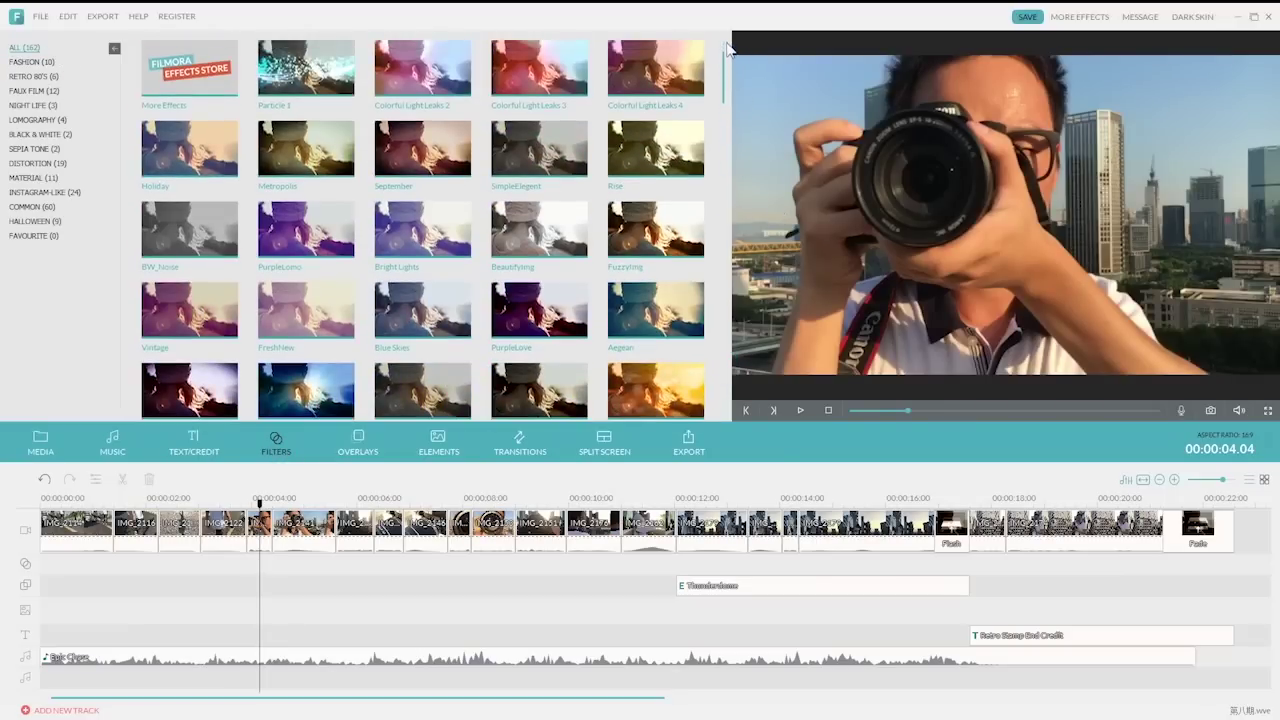
click(562, 150)
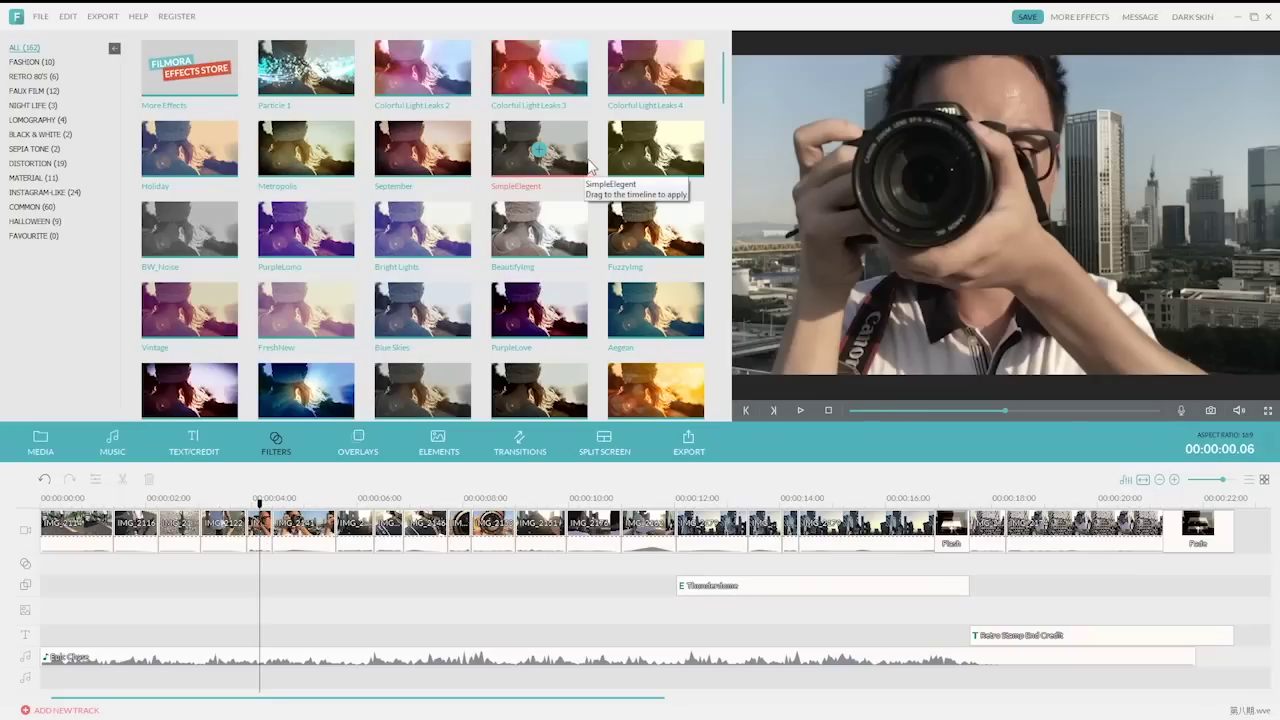
click(652, 152)
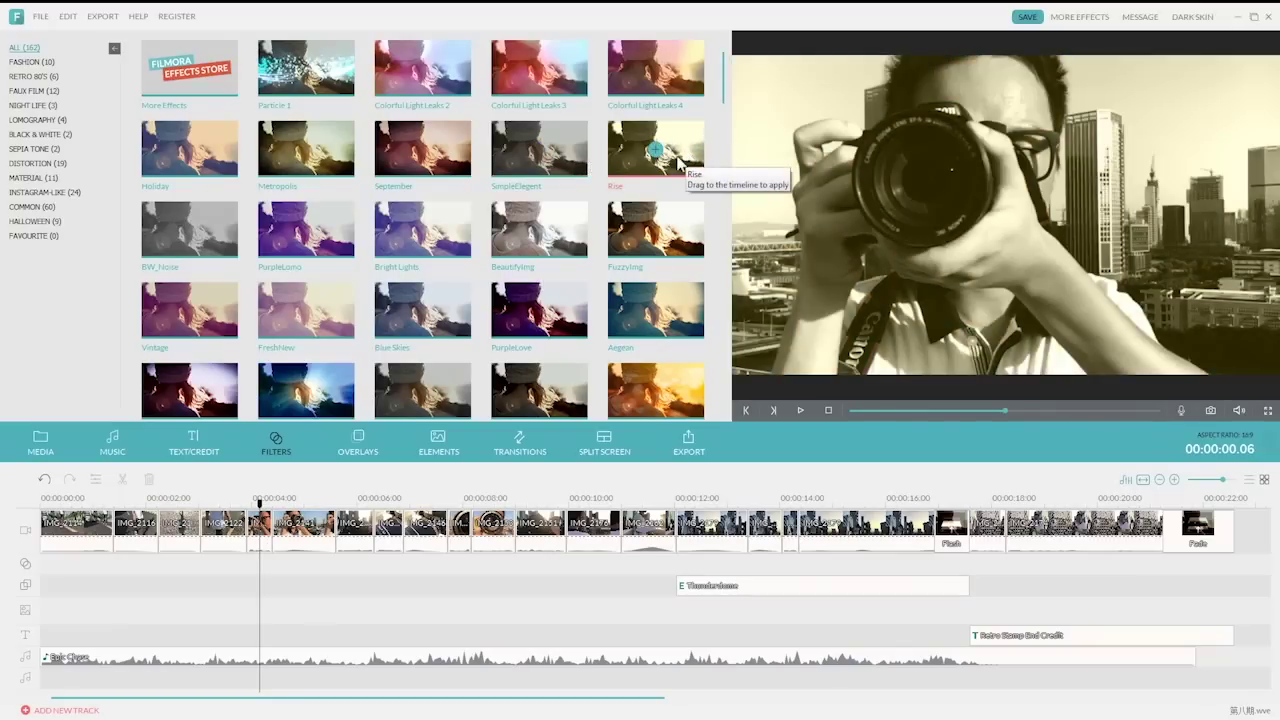
Add the Blue Skies filter at the start of the filter track and extend it to 00:00:21.06
scroll(727, 100, down, 2)
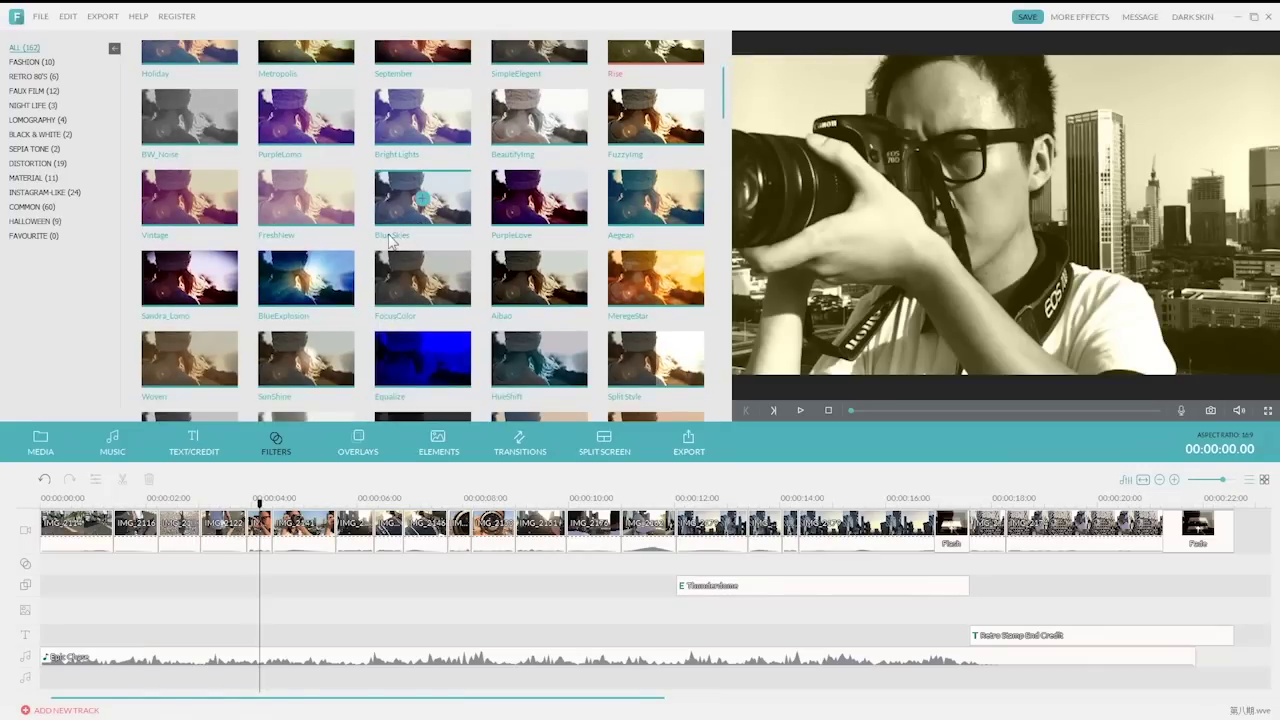
click(447, 205)
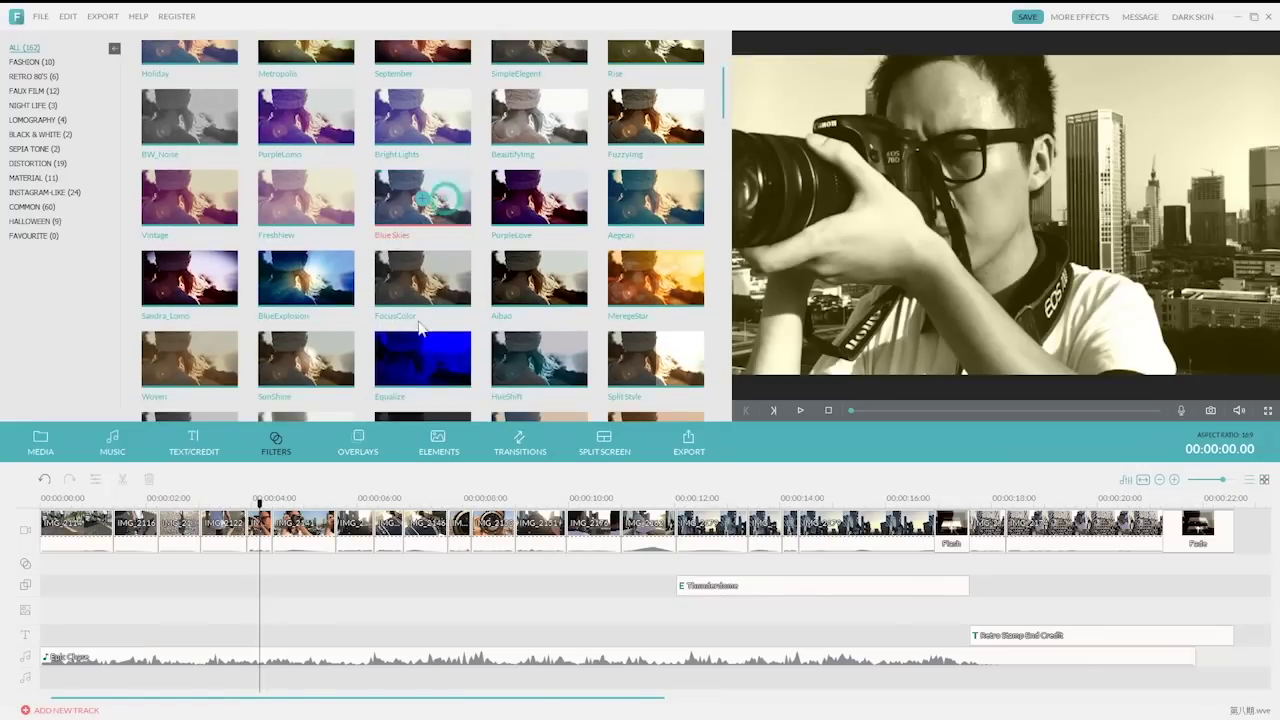
drag(43, 605, 275, 585)
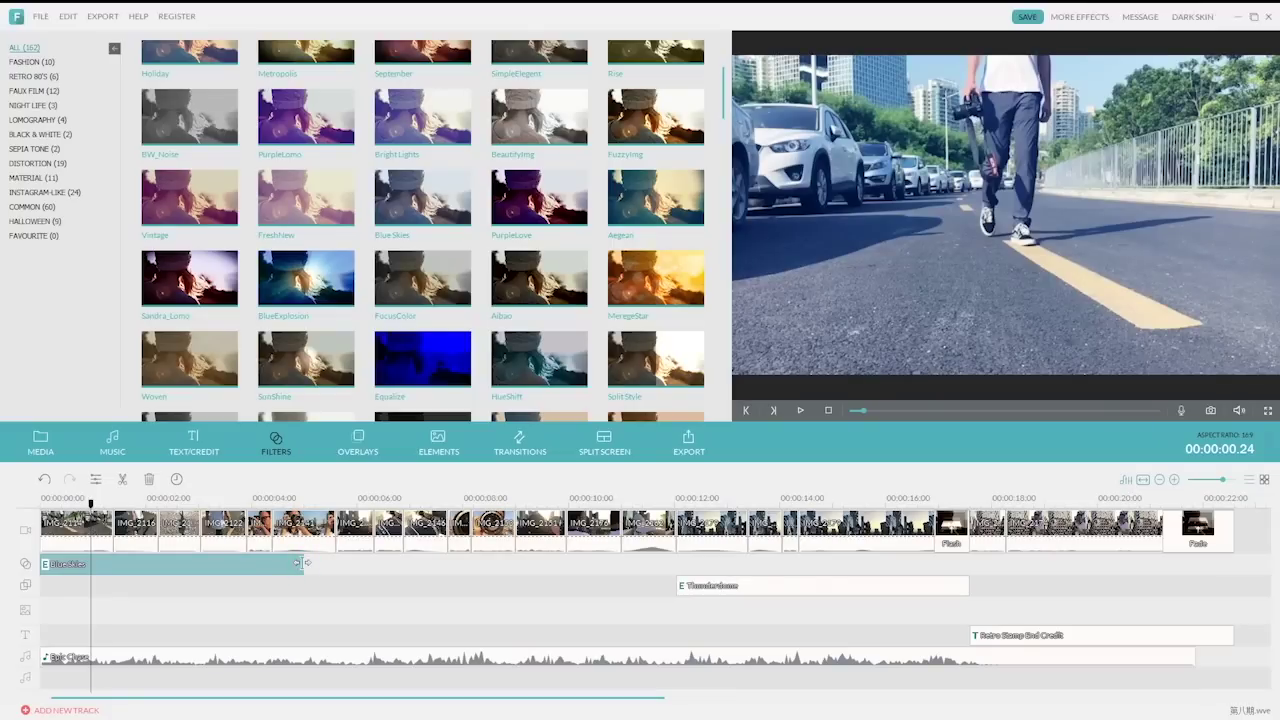
drag(300, 563, 1162, 557)
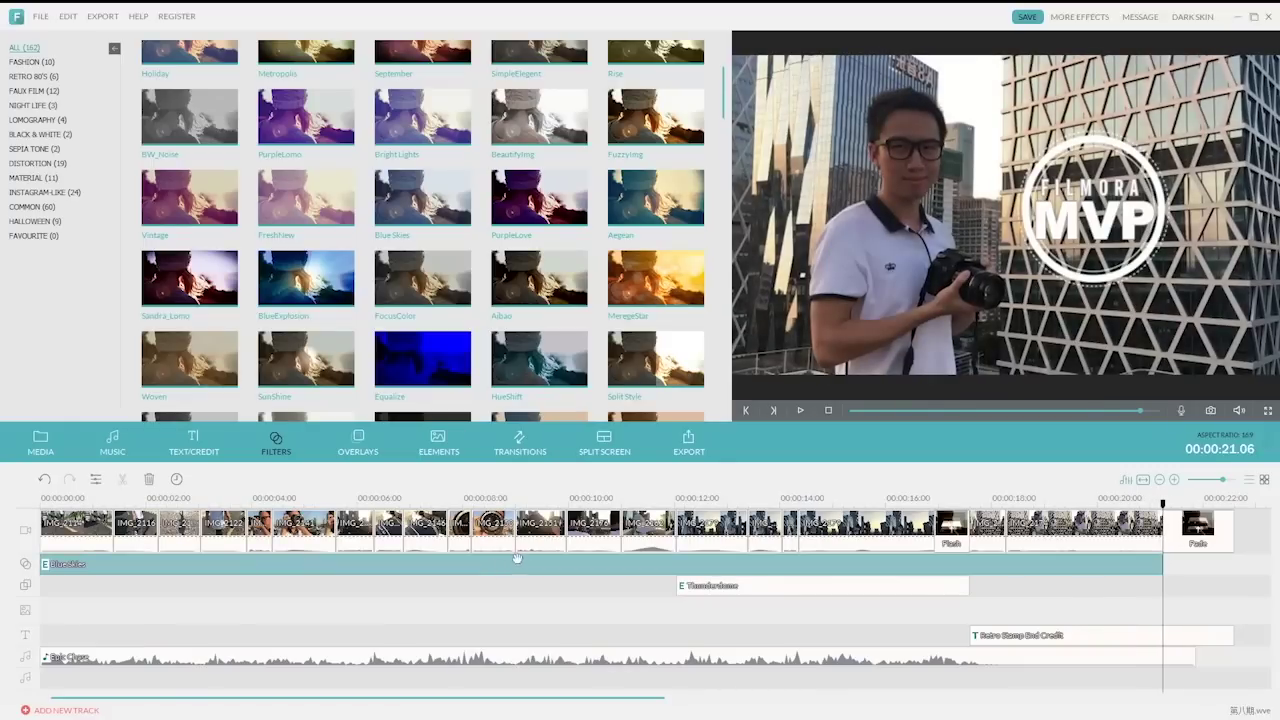
Scrub through the filtered clips to 00:00:15.08 and show the Retro 80's overlays
click(638, 500)
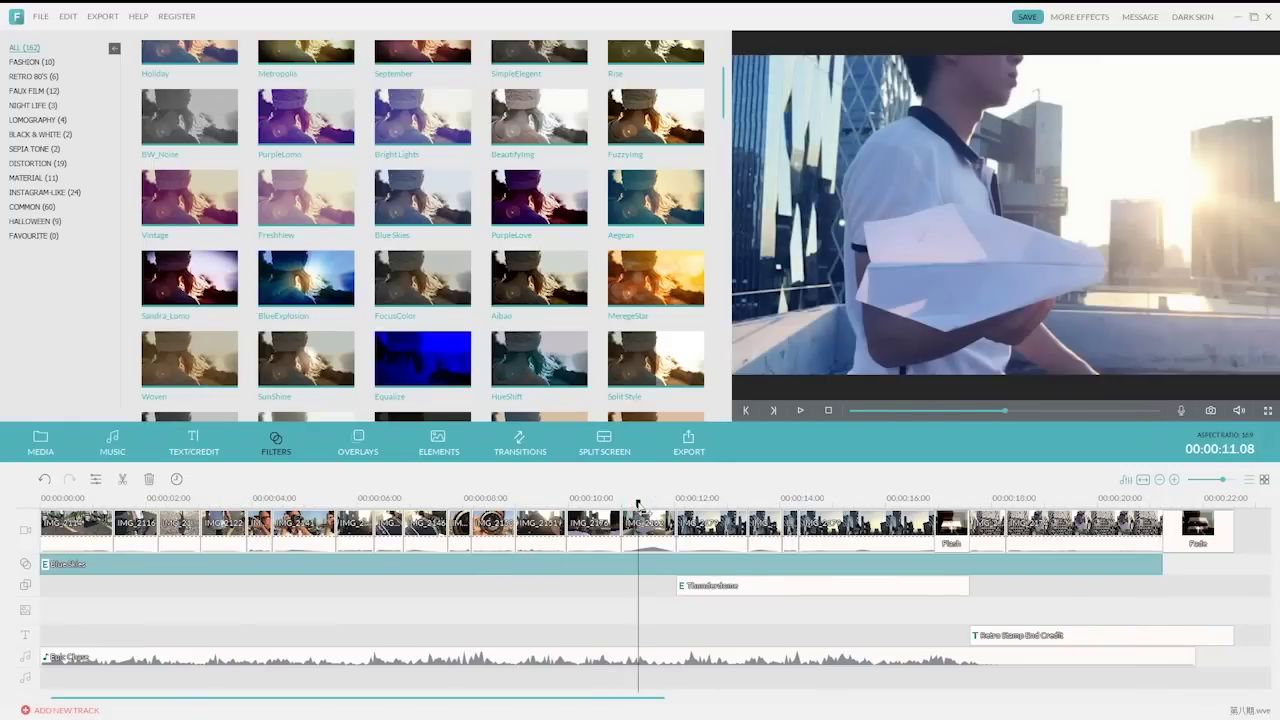
drag(638, 500, 855, 490)
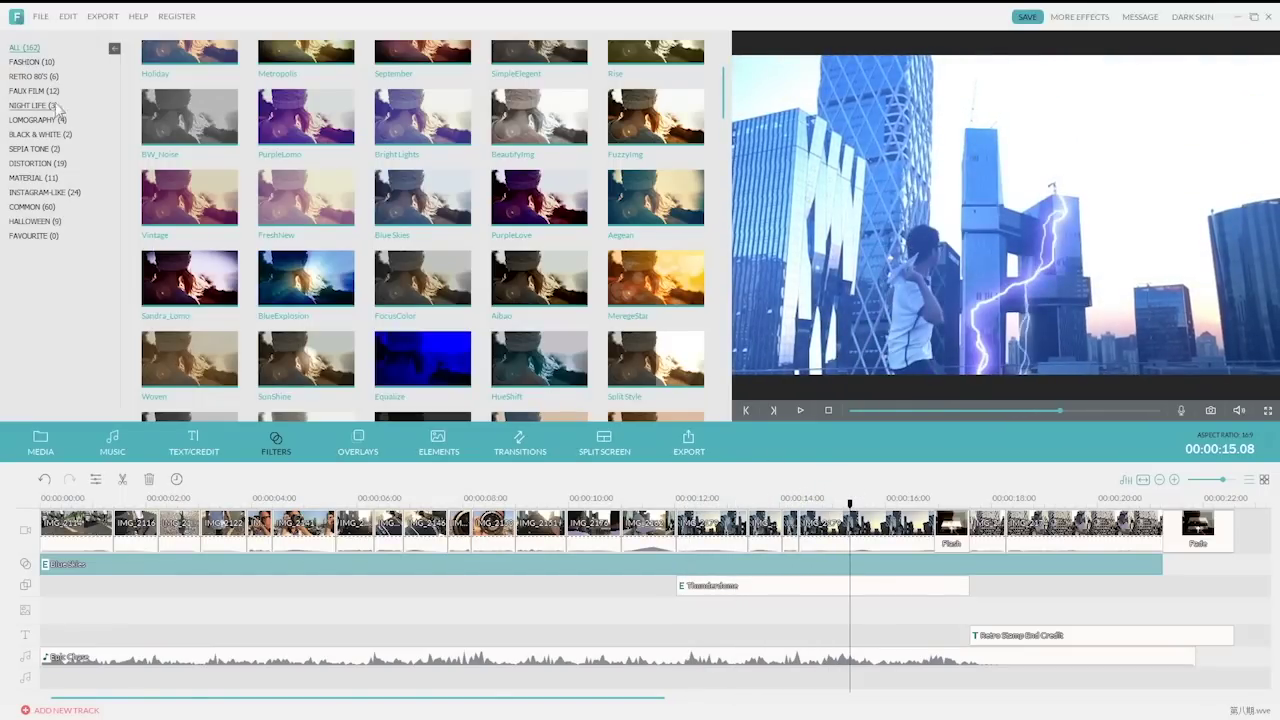
click(36, 77)
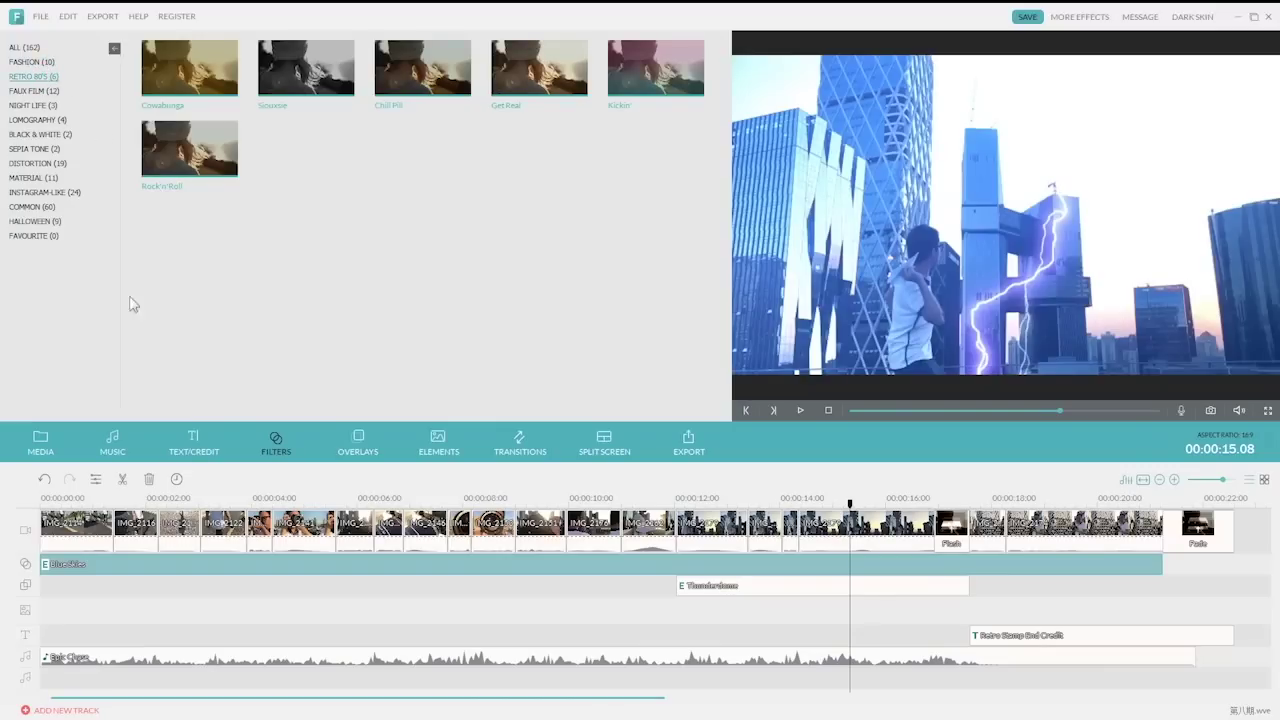
click(358, 445)
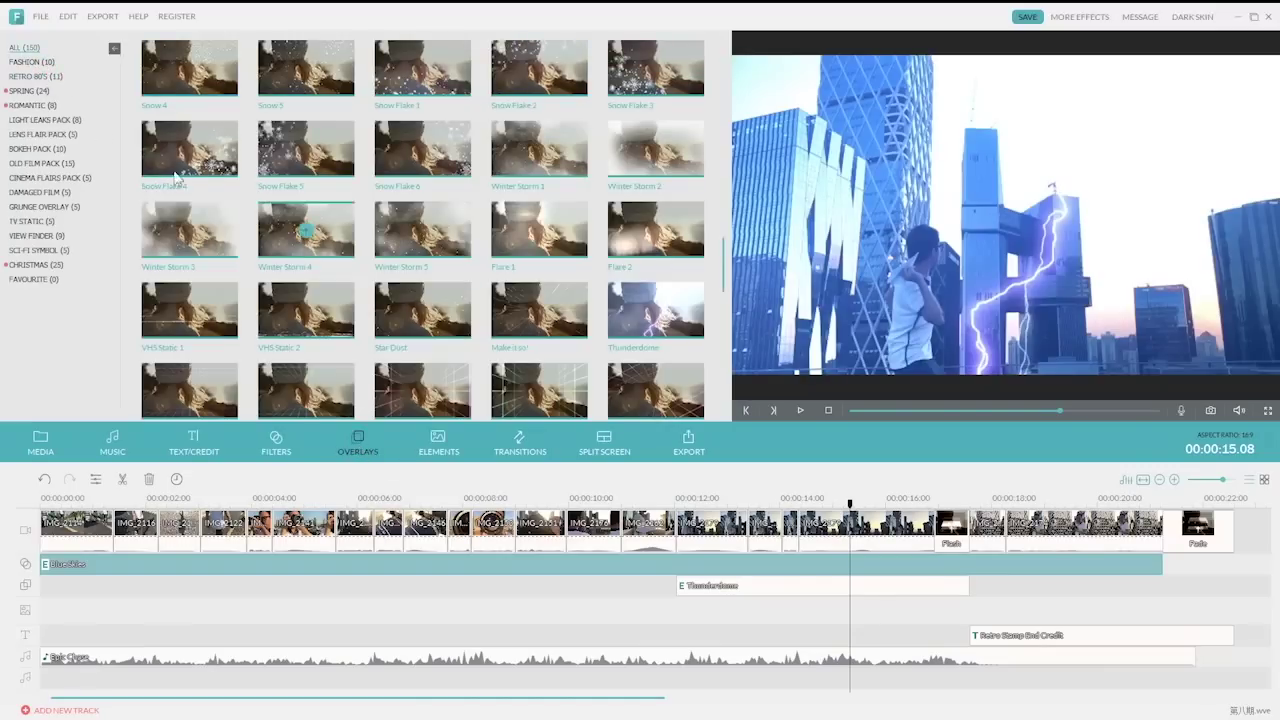
click(36, 77)
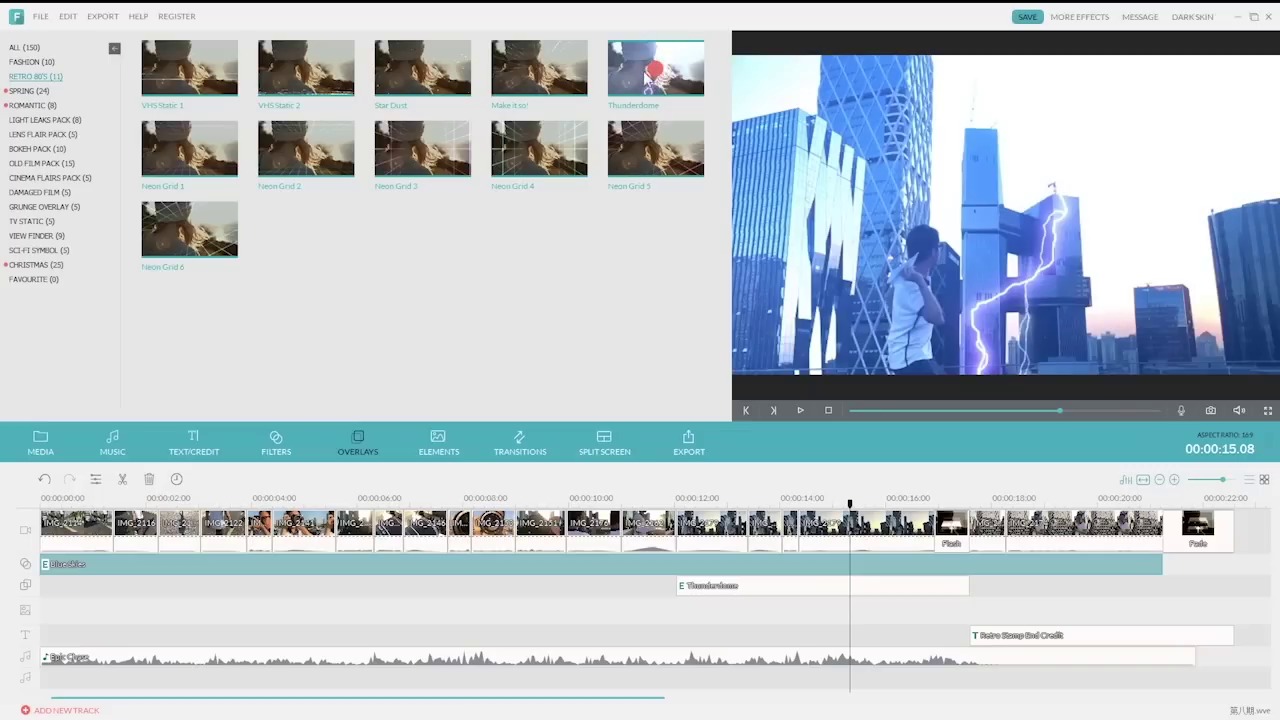
Replace the Thunderdome overlay on the timeline with a new one starting at 00:00:12.01 and play that section
click(714, 590)
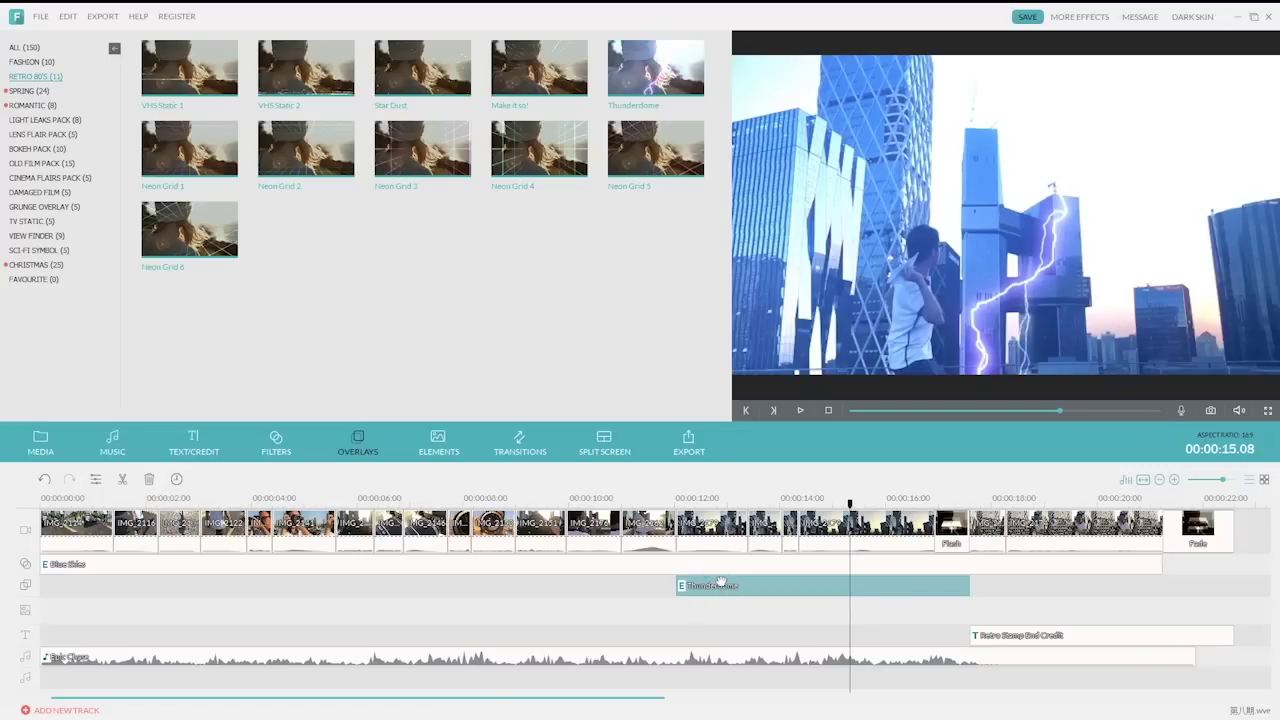
key(Delete)
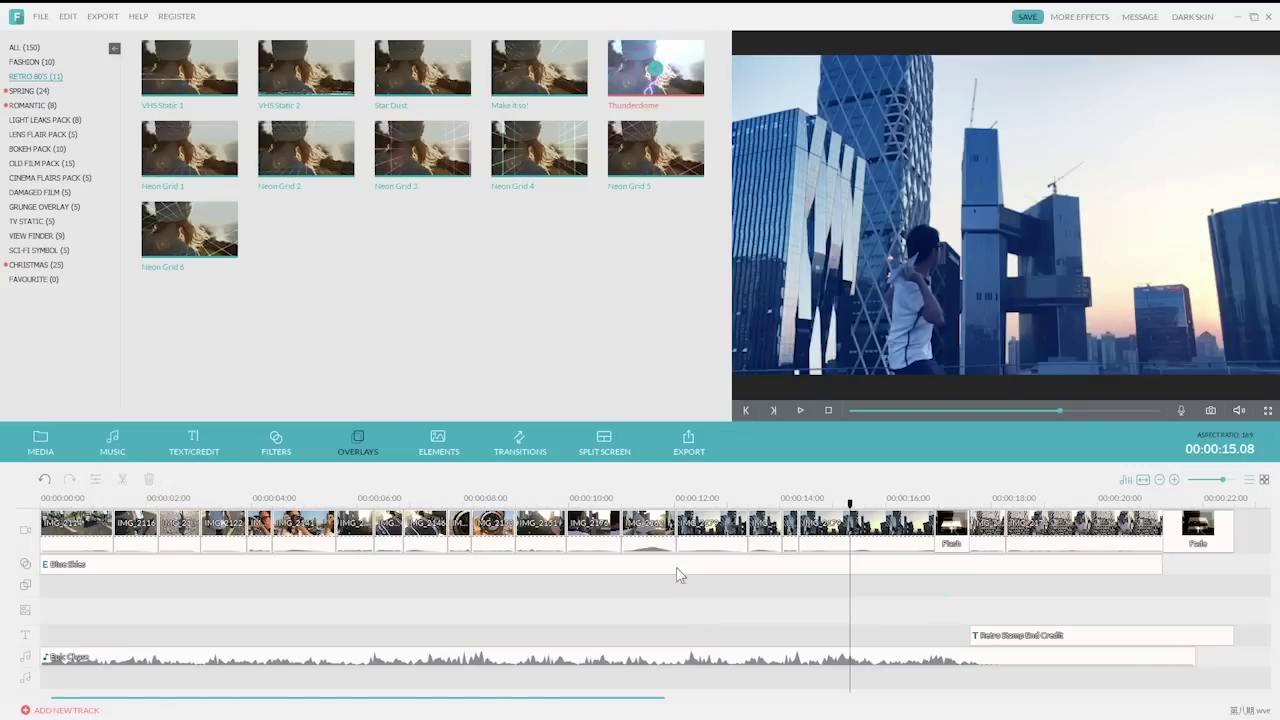
drag(686, 582, 682, 591)
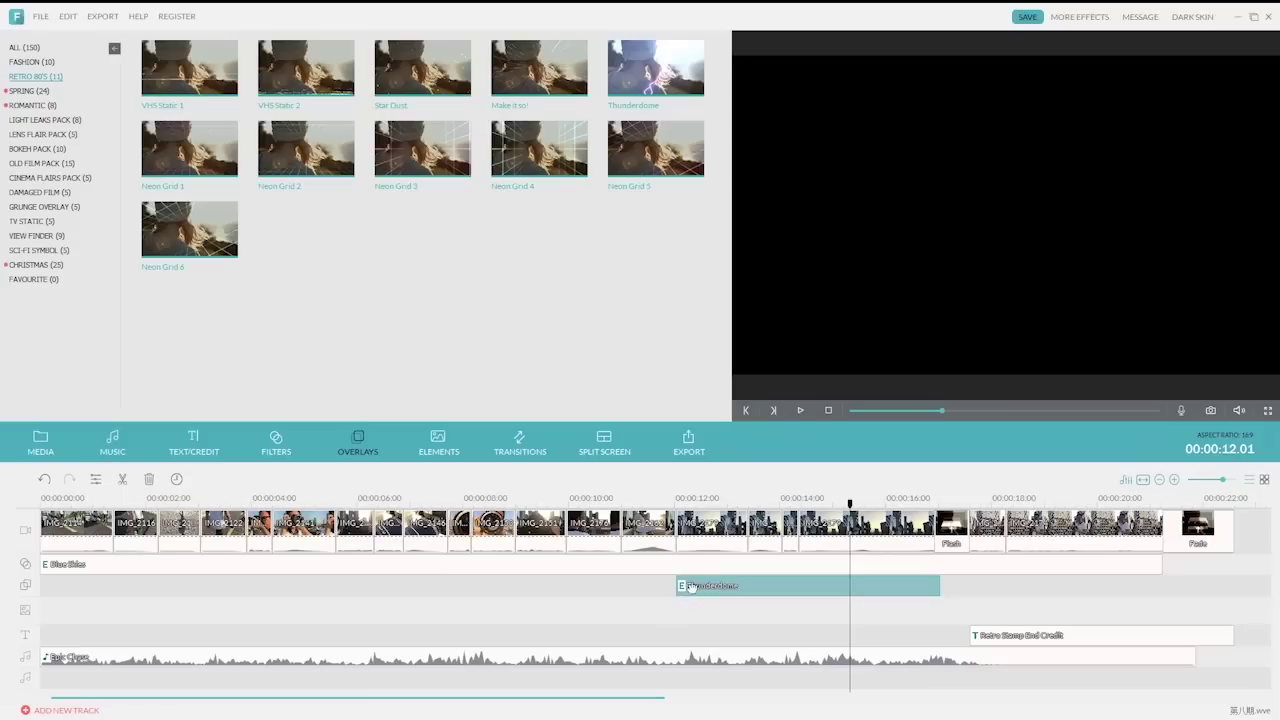
key(space)
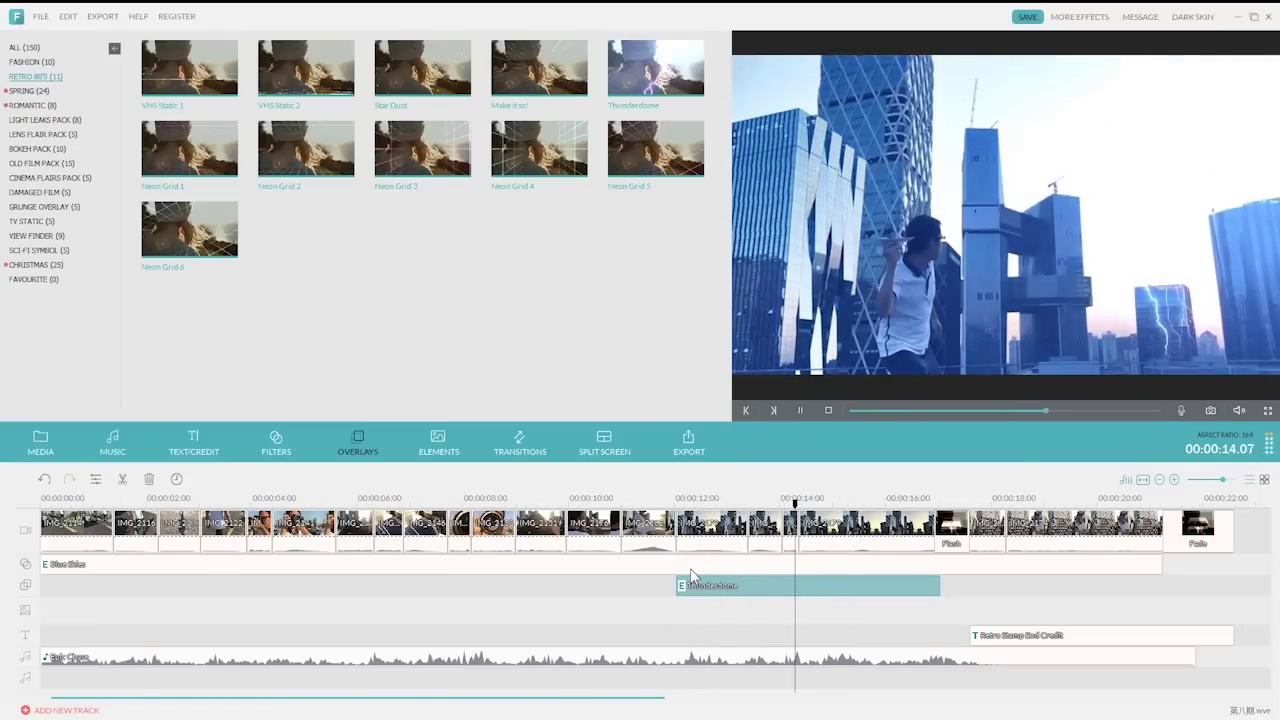
key(space)
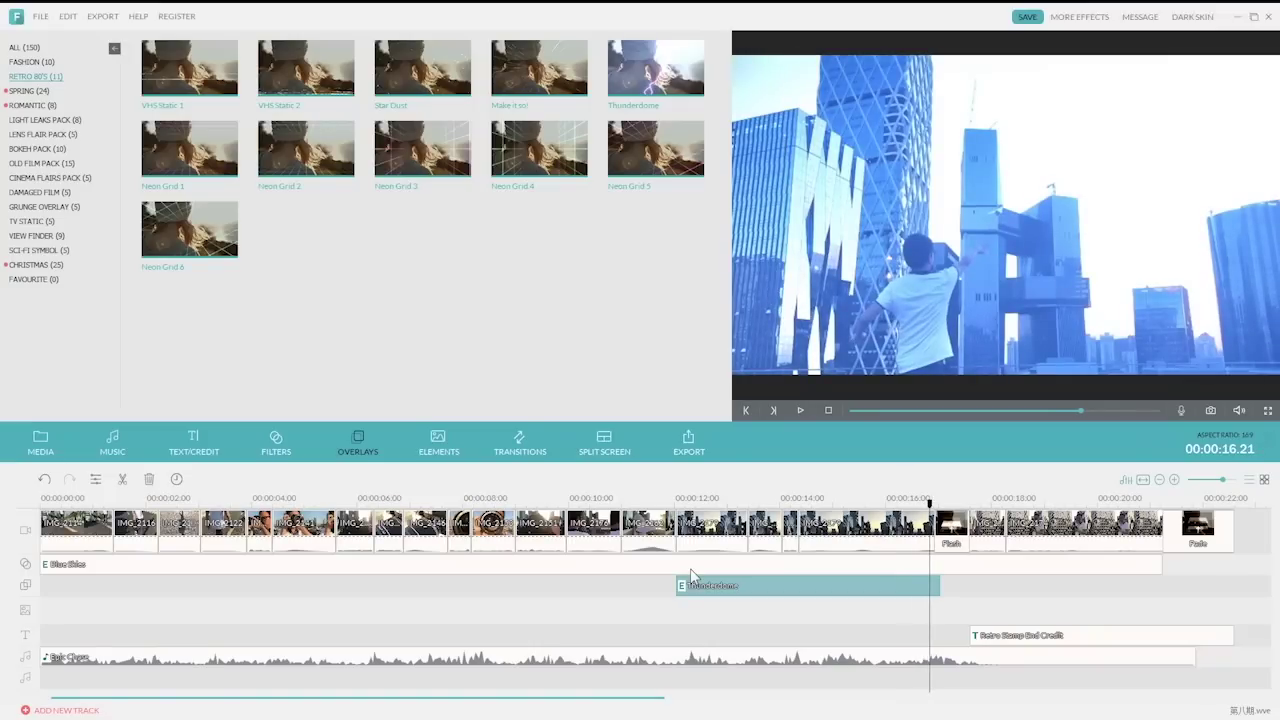
Scrub to the closing clip at 00:00:19.13 and preview the Retro Stamp End Credit among the Labels titles
drag(930, 504, 1075, 487)
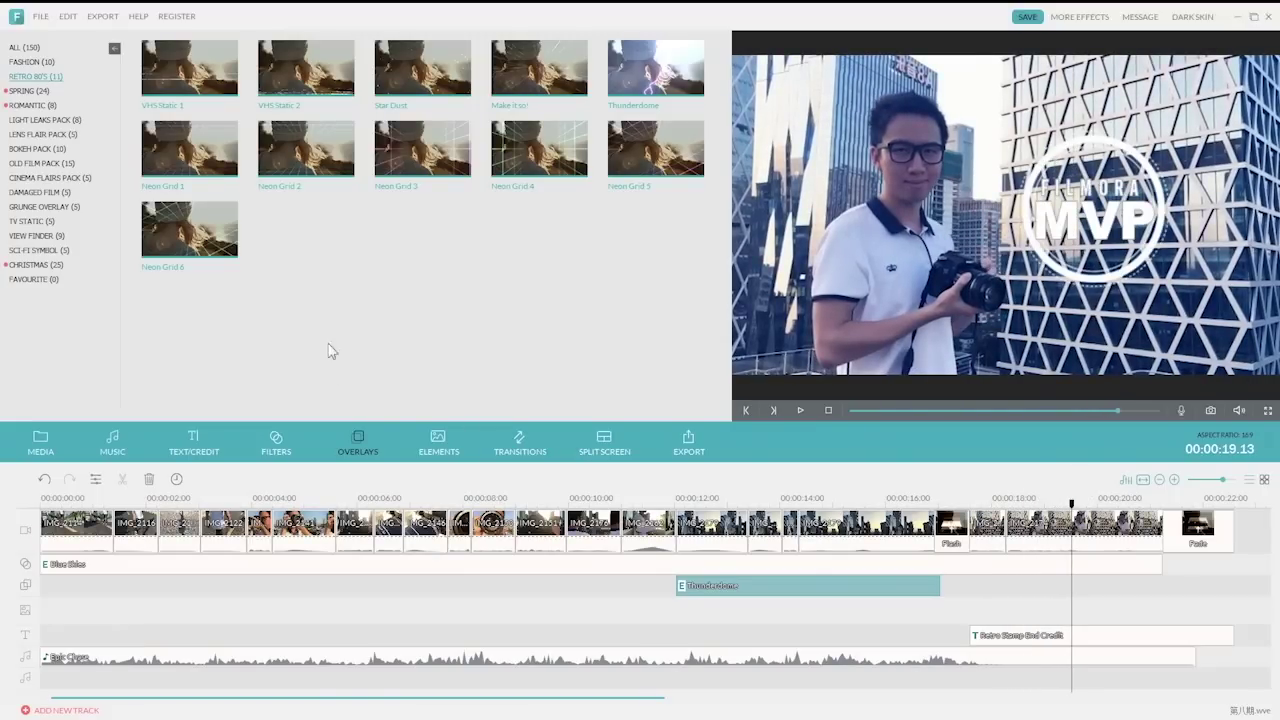
click(183, 443)
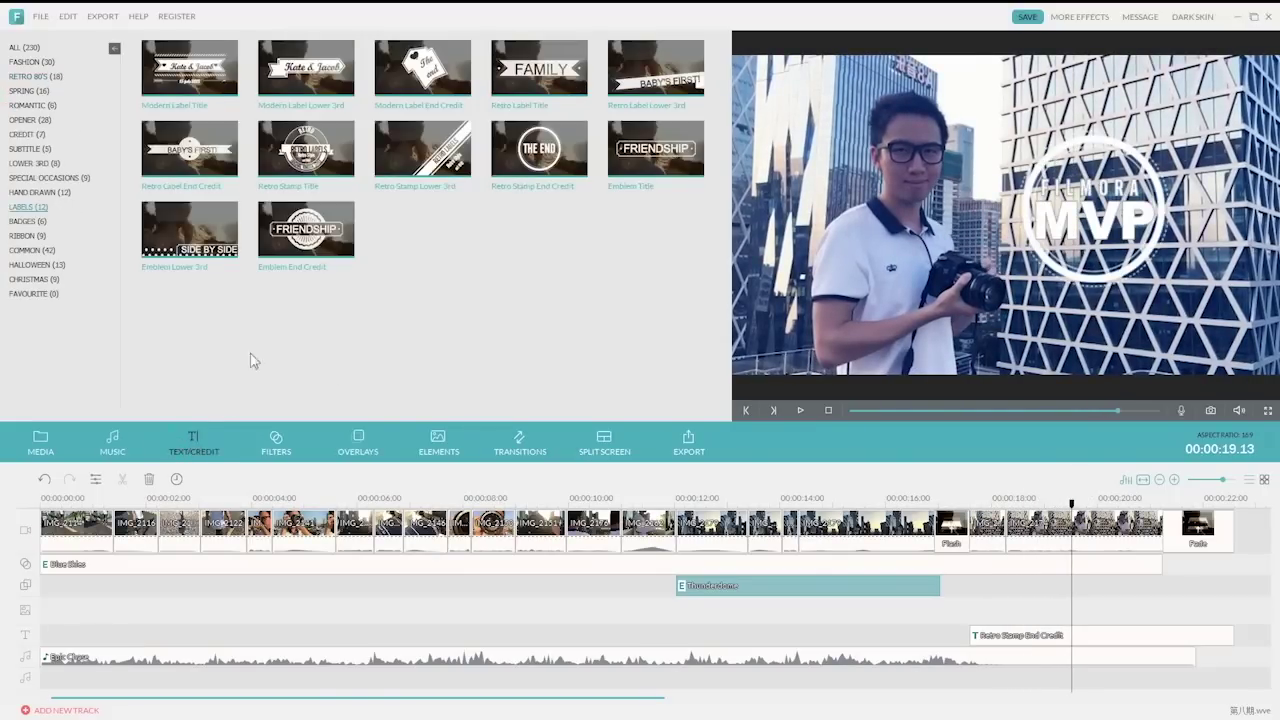
click(566, 160)
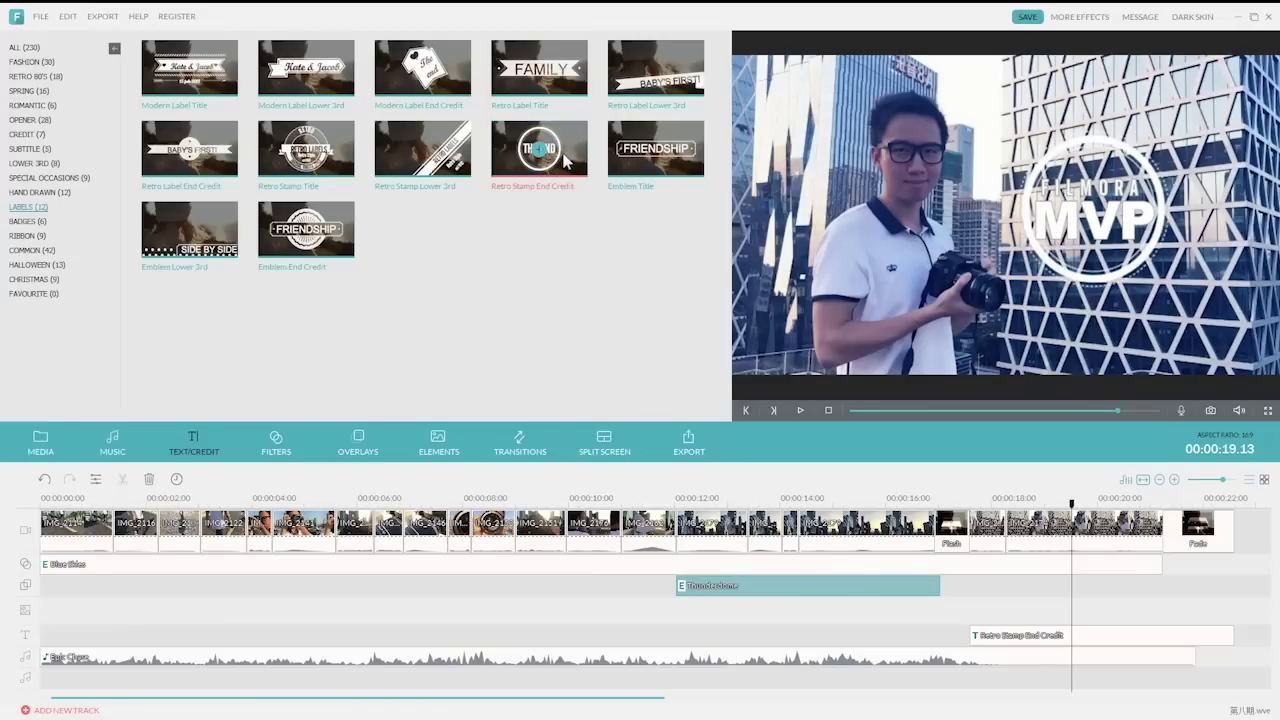
click(939, 623)
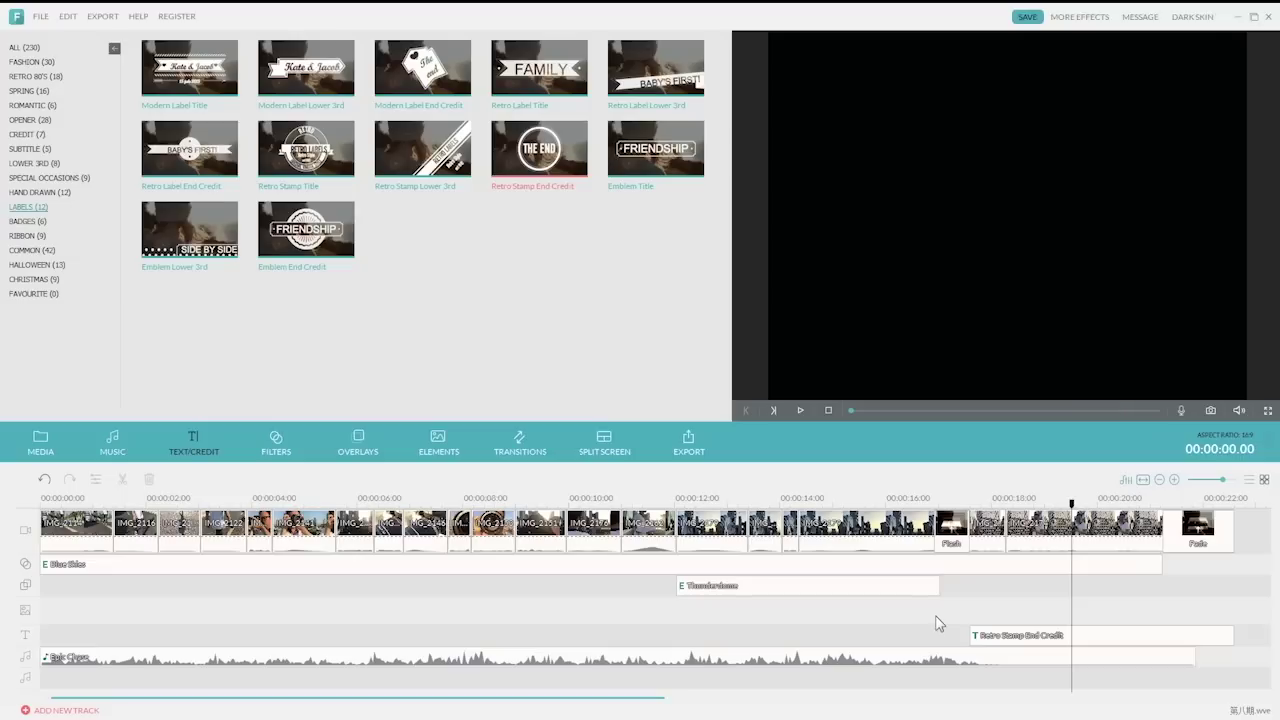
Replace the Retro Stamp End Credit on the text track with a fresh copy at the same start point and play it
click(1043, 638)
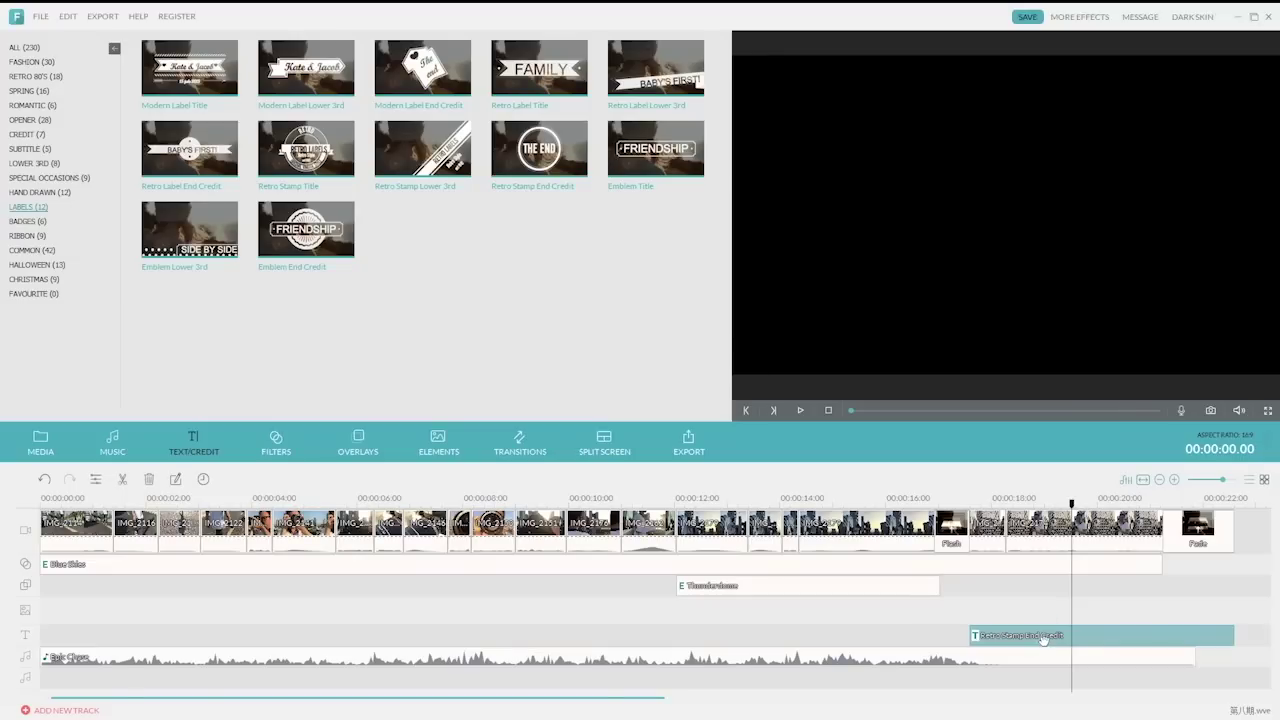
key(Delete)
drag(610, 260, 999, 614)
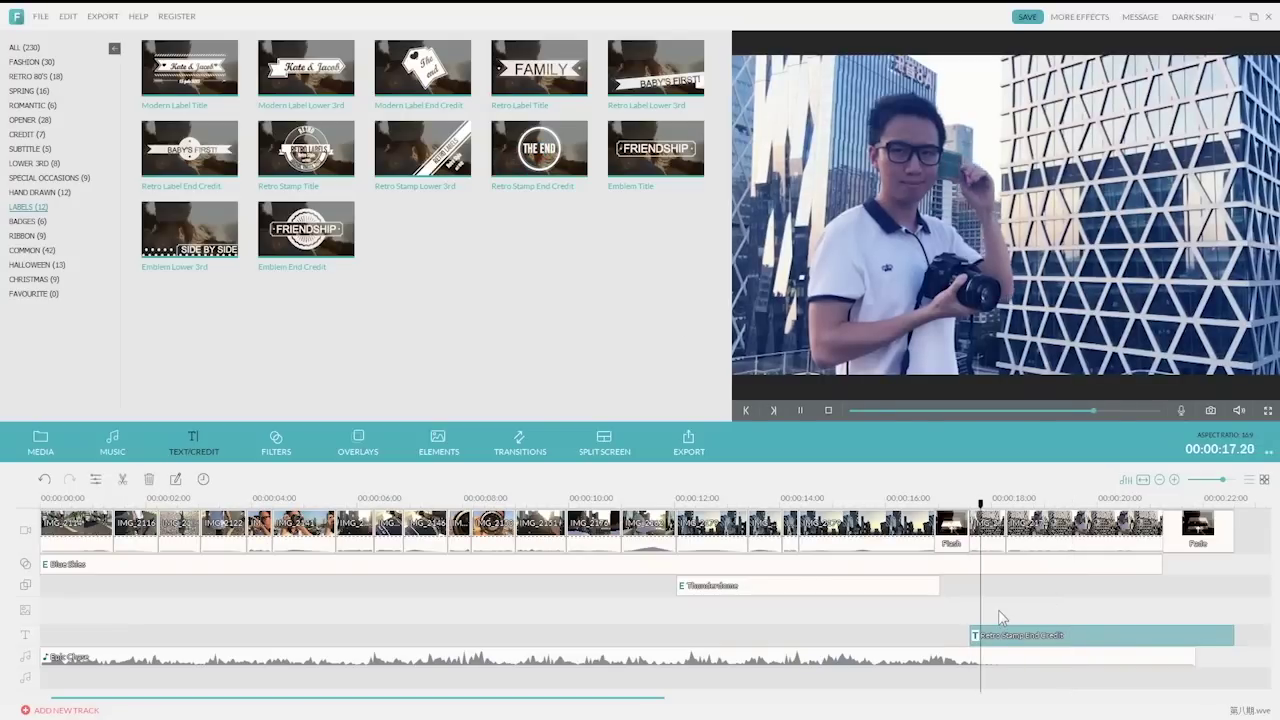
key(space)
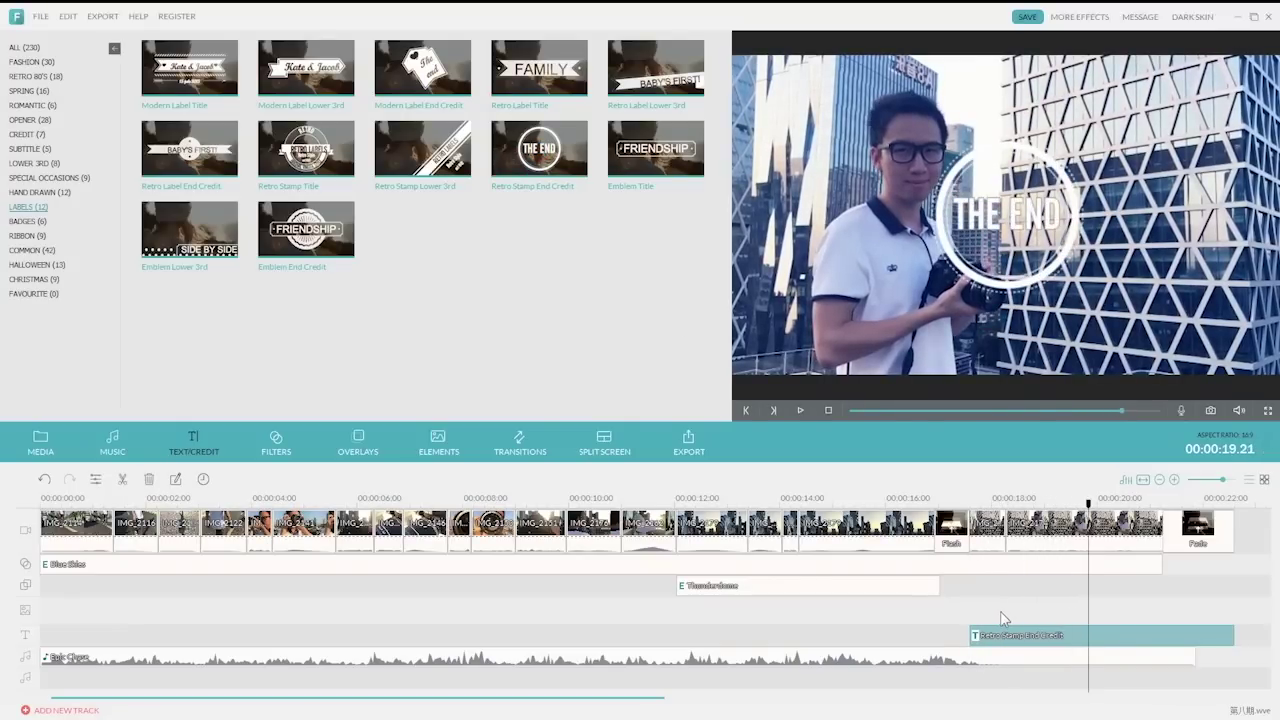
Open the Retro Stamp End Credit for editing and move its text and circle over the lattice-patterned building beside the man
double_click(1040, 637)
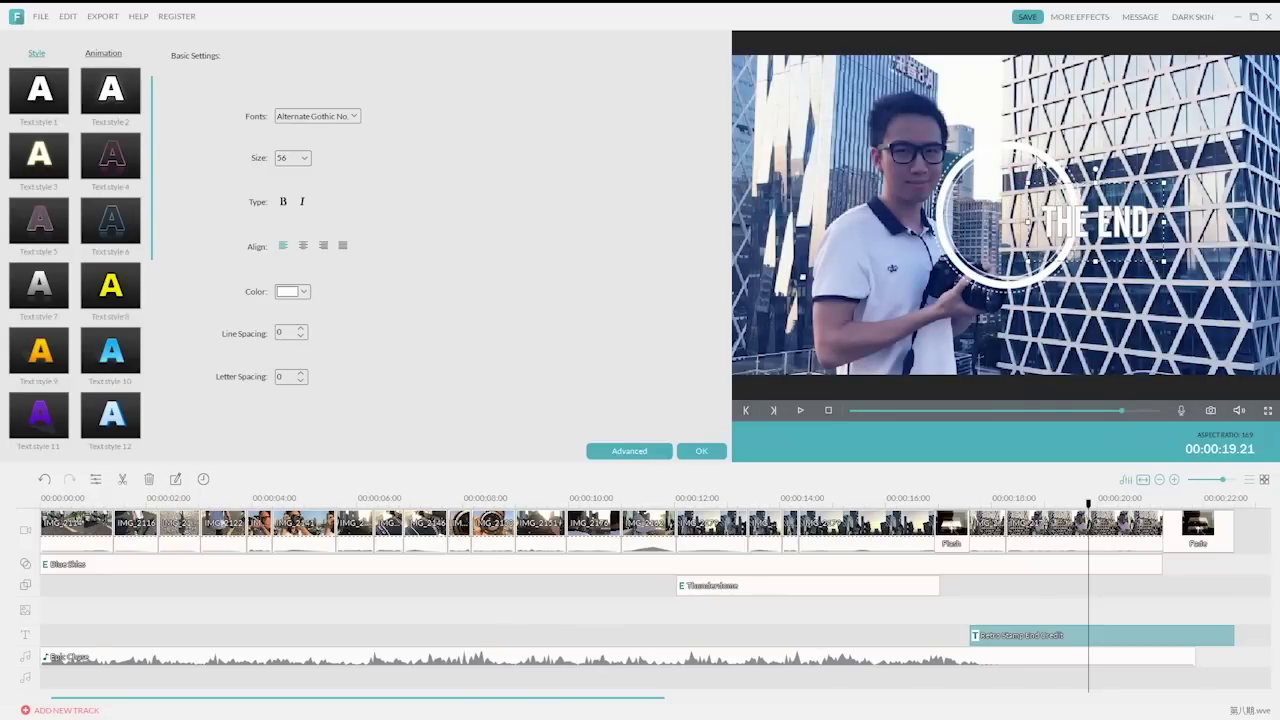
click(1028, 154)
drag(1008, 116, 1098, 117)
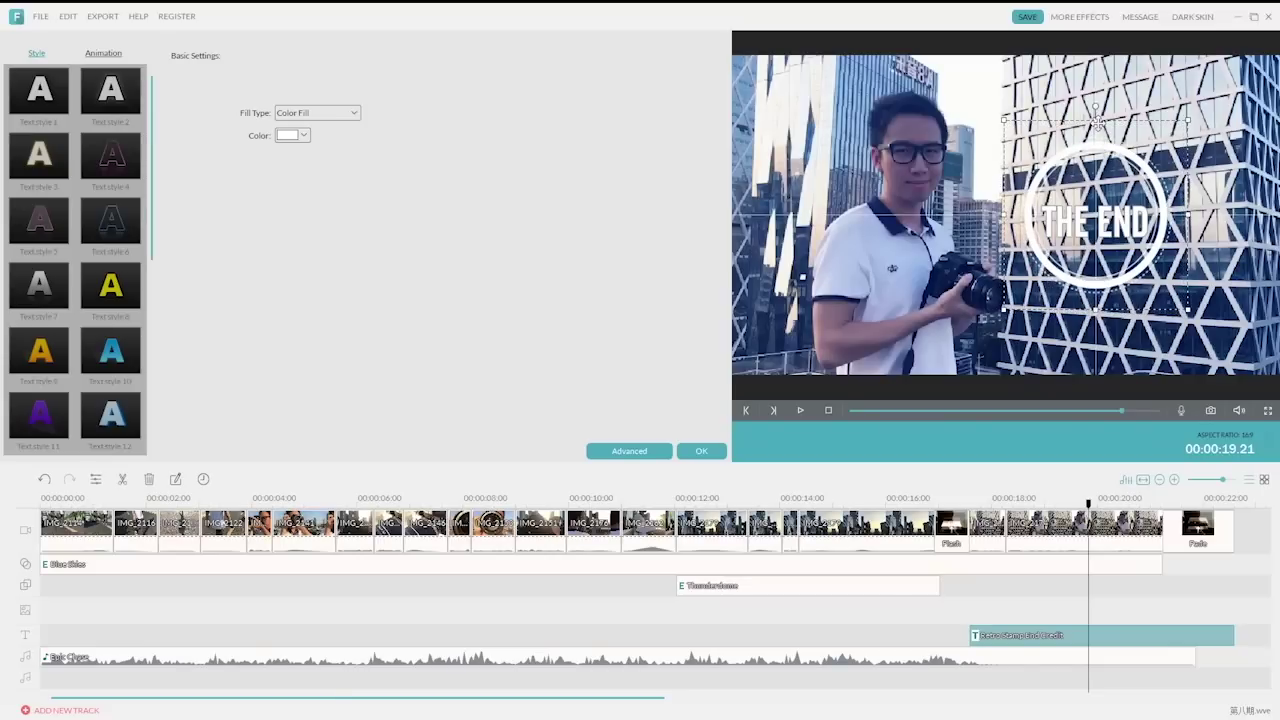
Replace the THE END text inside the circle with "mvp" and set its font to Arial Black
click(1112, 224)
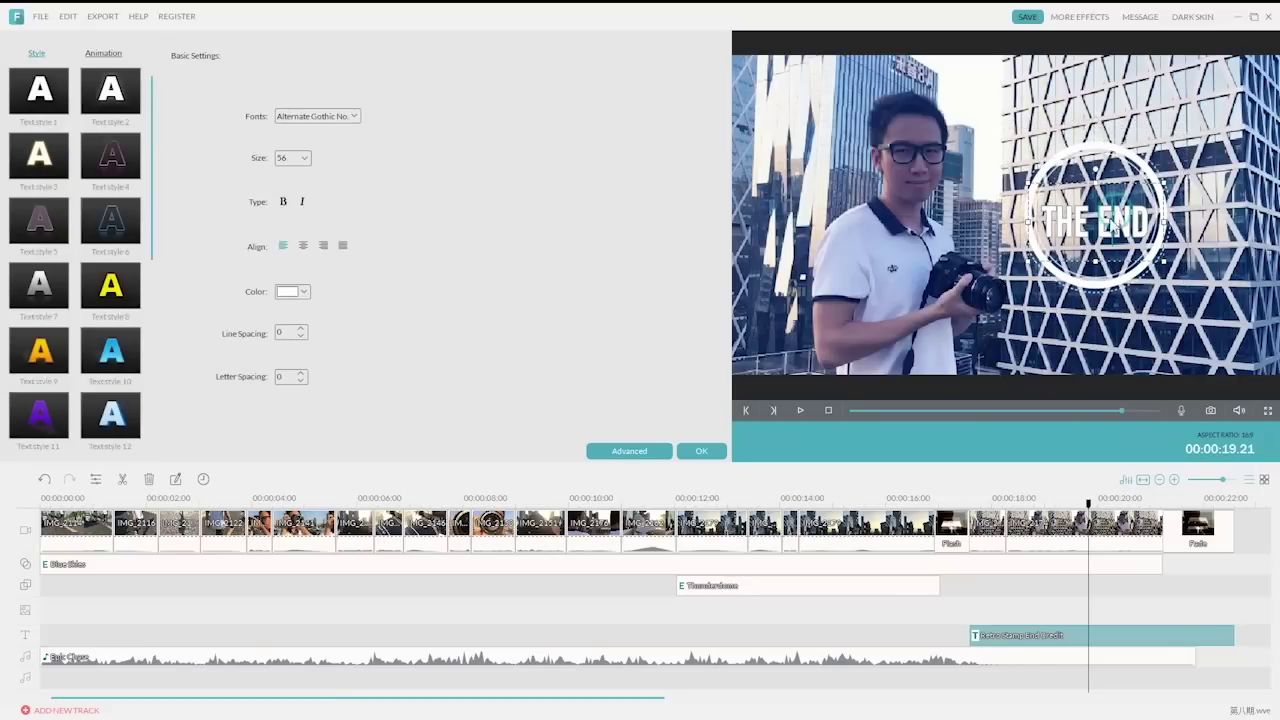
drag(1036, 222, 1158, 224)
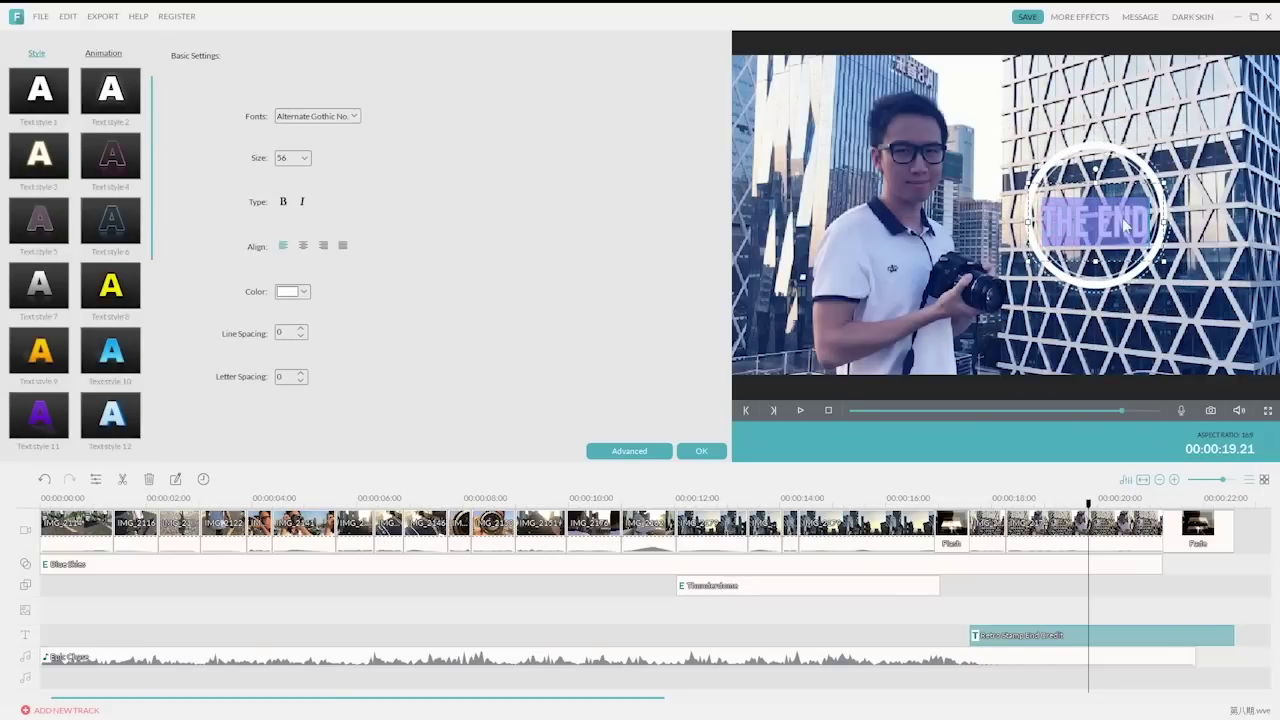
text(mvp)
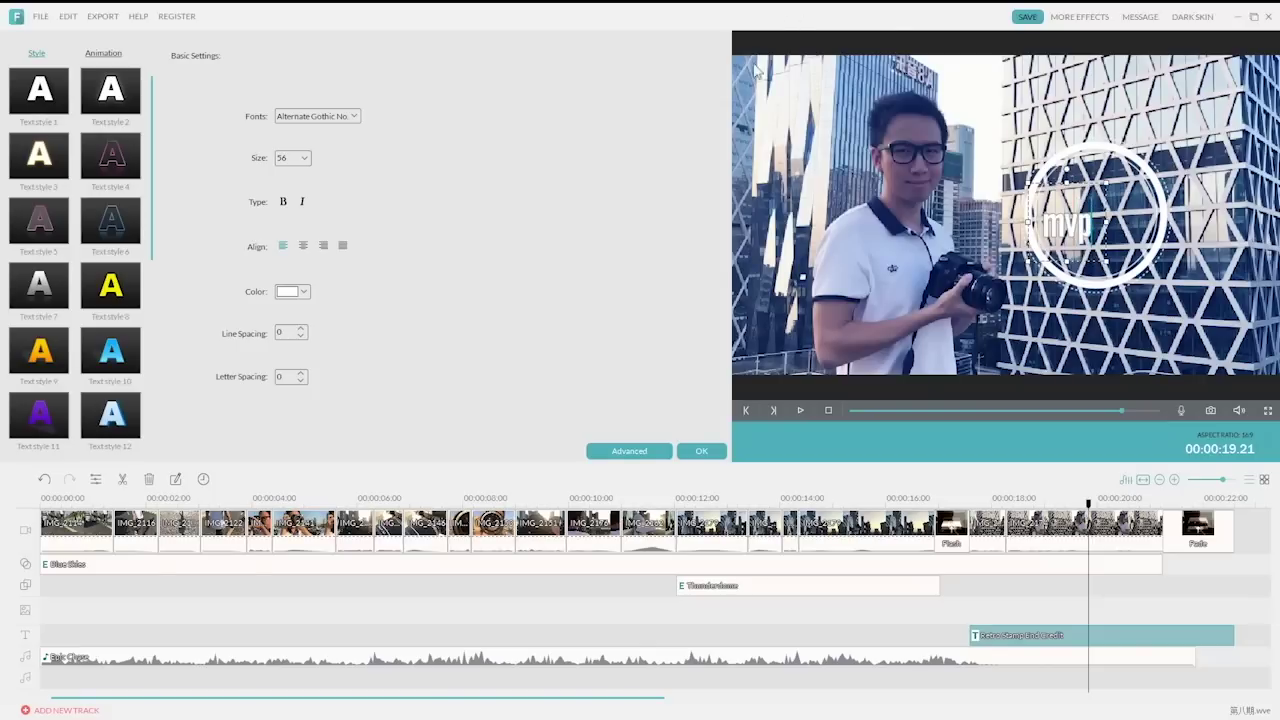
click(356, 117)
click(356, 118)
click(352, 134)
click(352, 118)
scroll(342, 160, down, 3)
scroll(342, 167, down, 5)
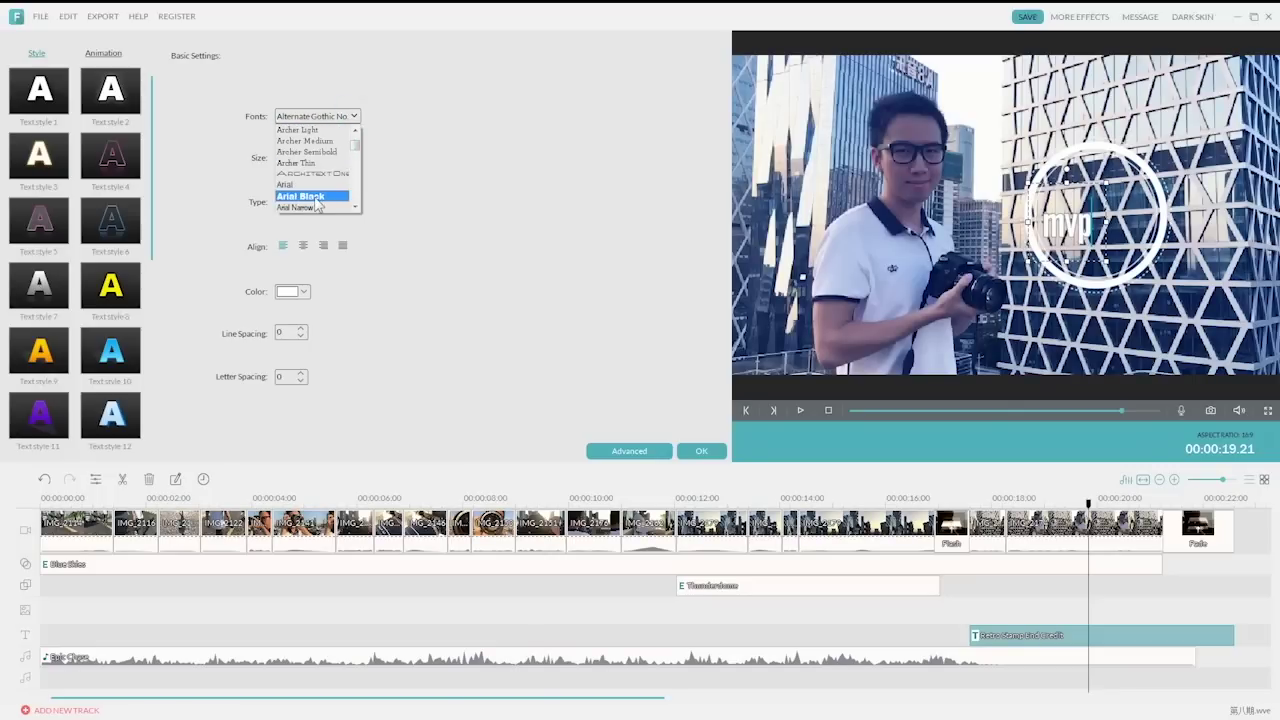
click(314, 197)
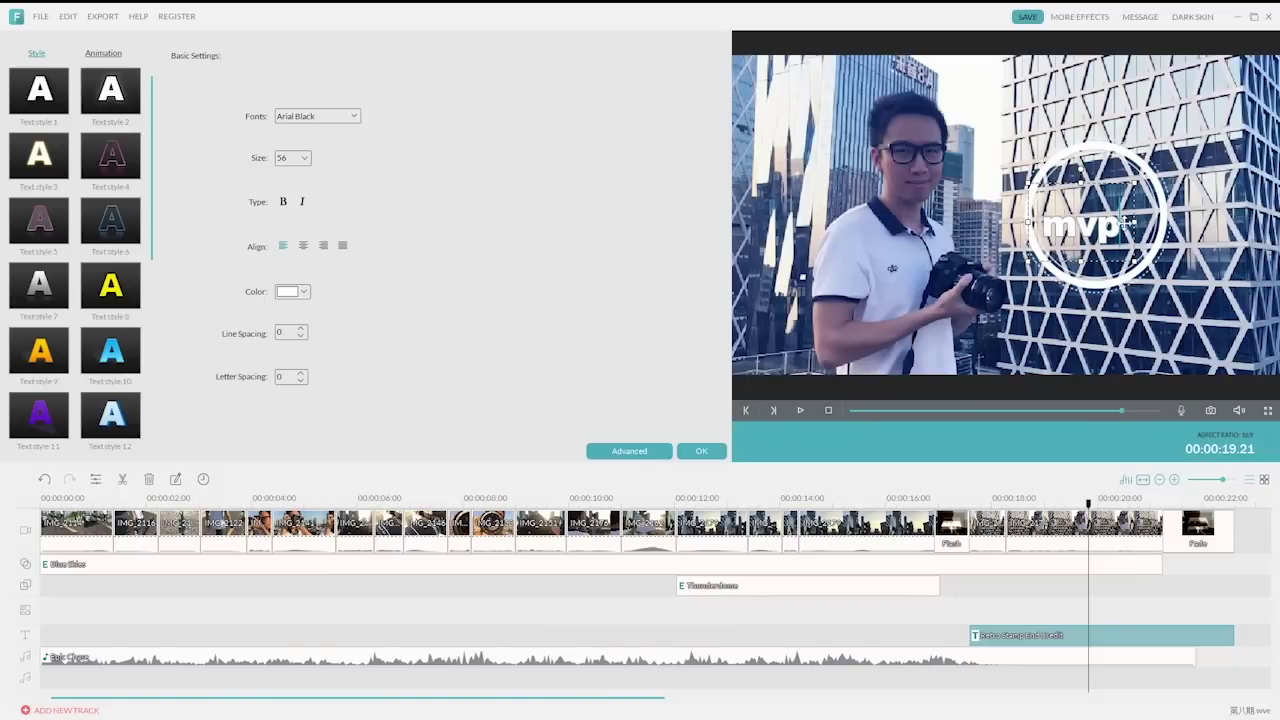
Rewrite the circle's text in capitals as "MVP" and set its size to 72
drag(1130, 224, 1050, 230)
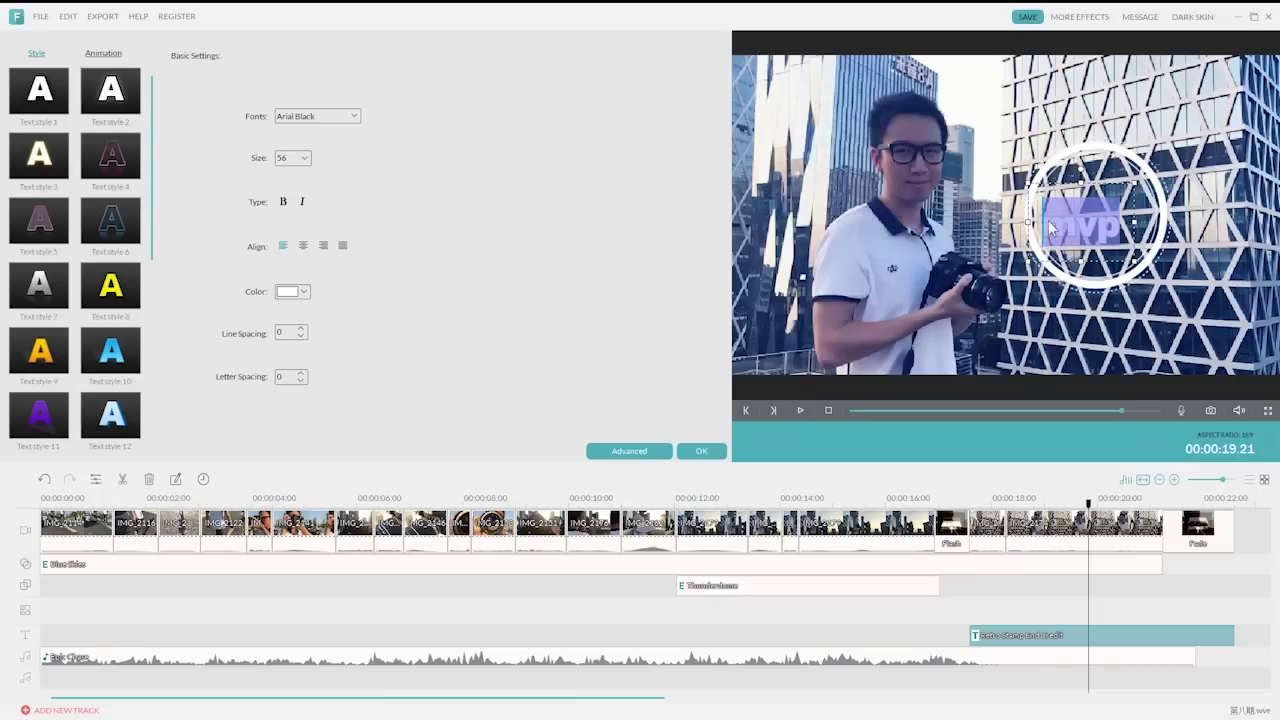
text(MVP)
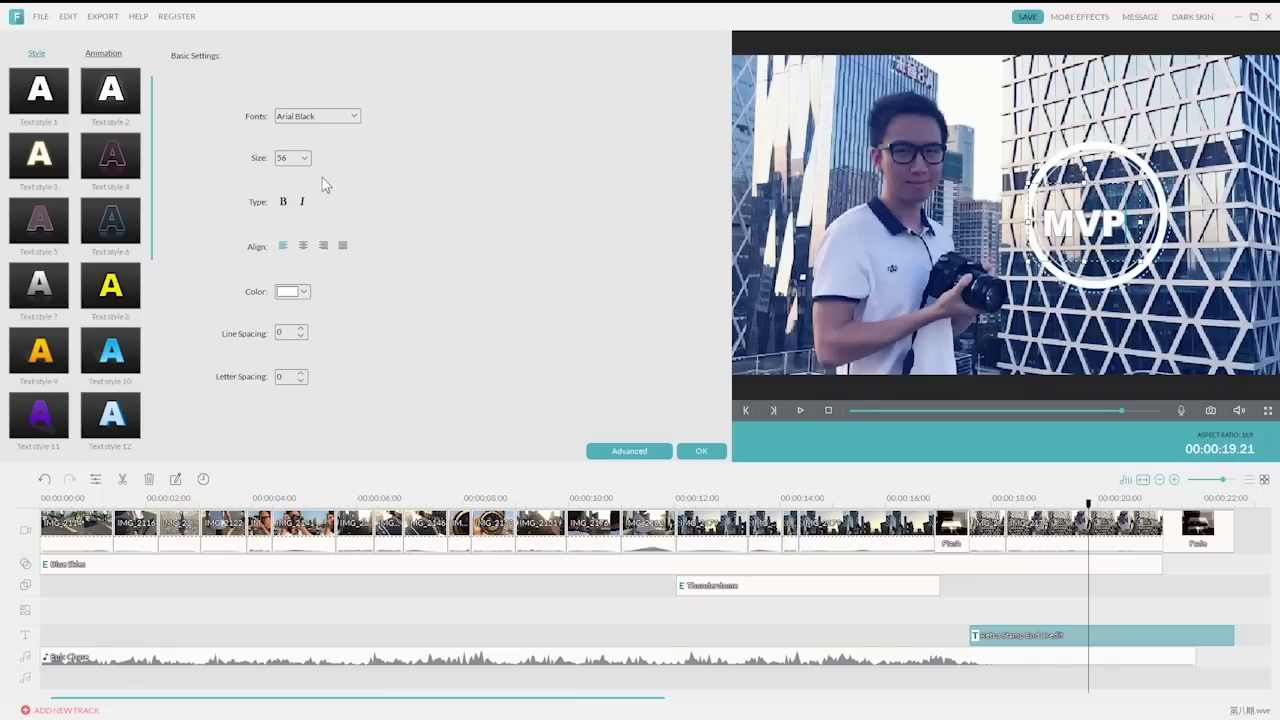
click(305, 158)
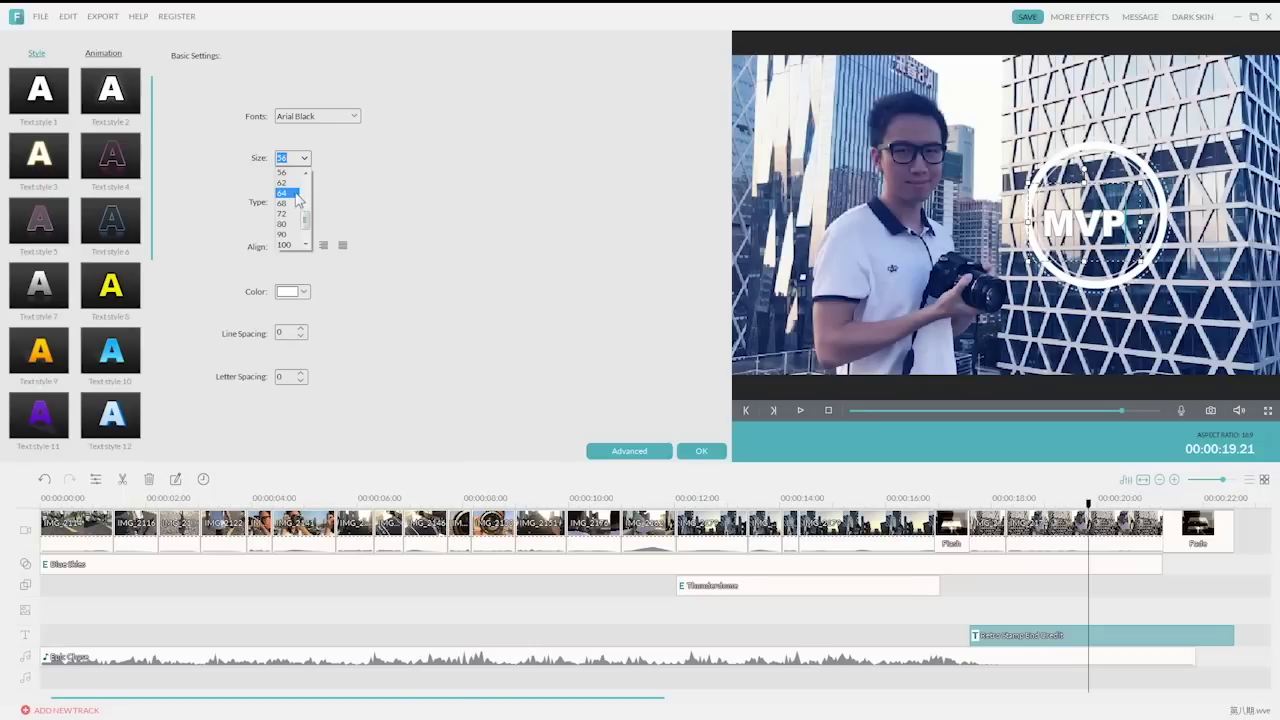
scroll(290, 200, up, 2)
click(290, 196)
click(305, 160)
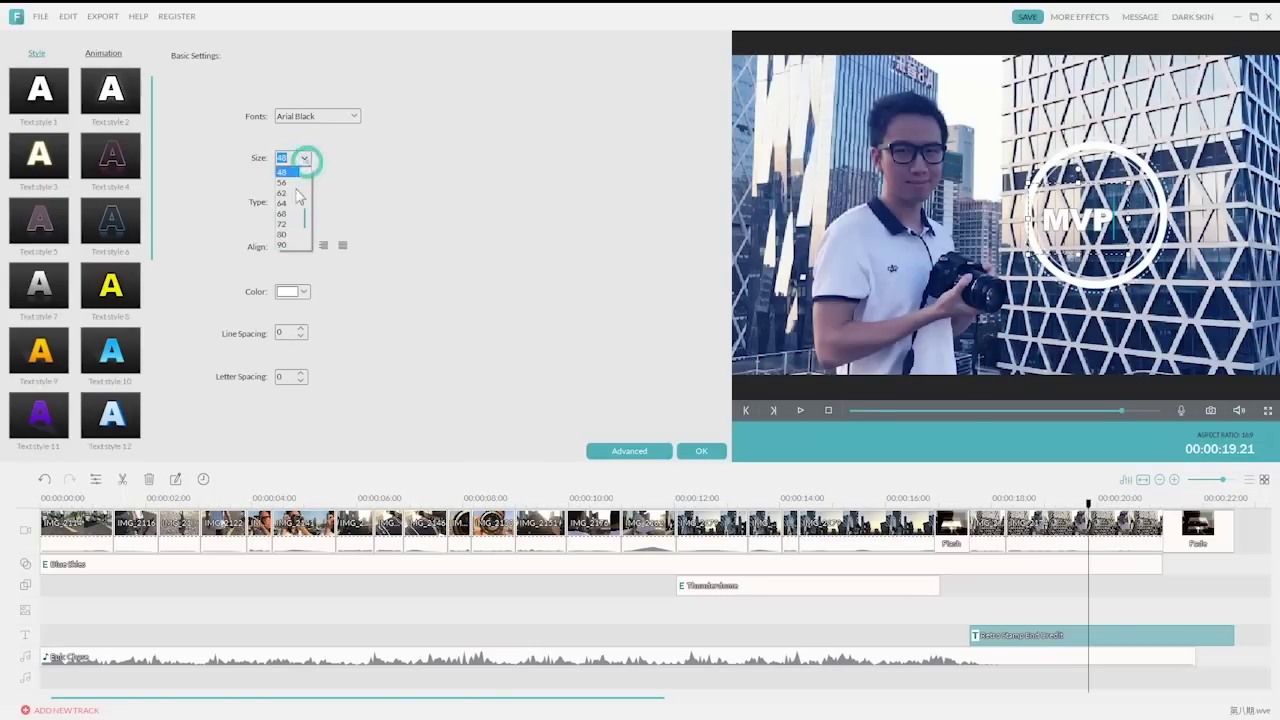
click(289, 224)
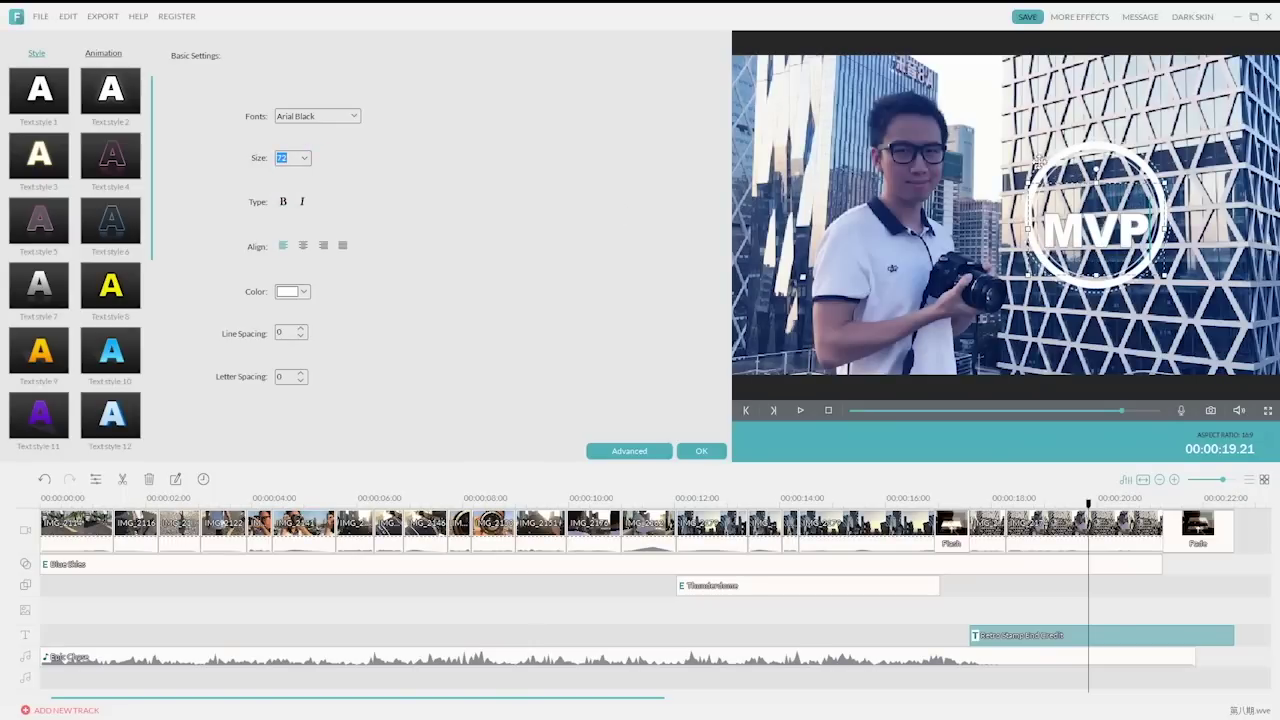
Move the MVP text up to the middle of the circle and play the end credit from its start
click(1108, 188)
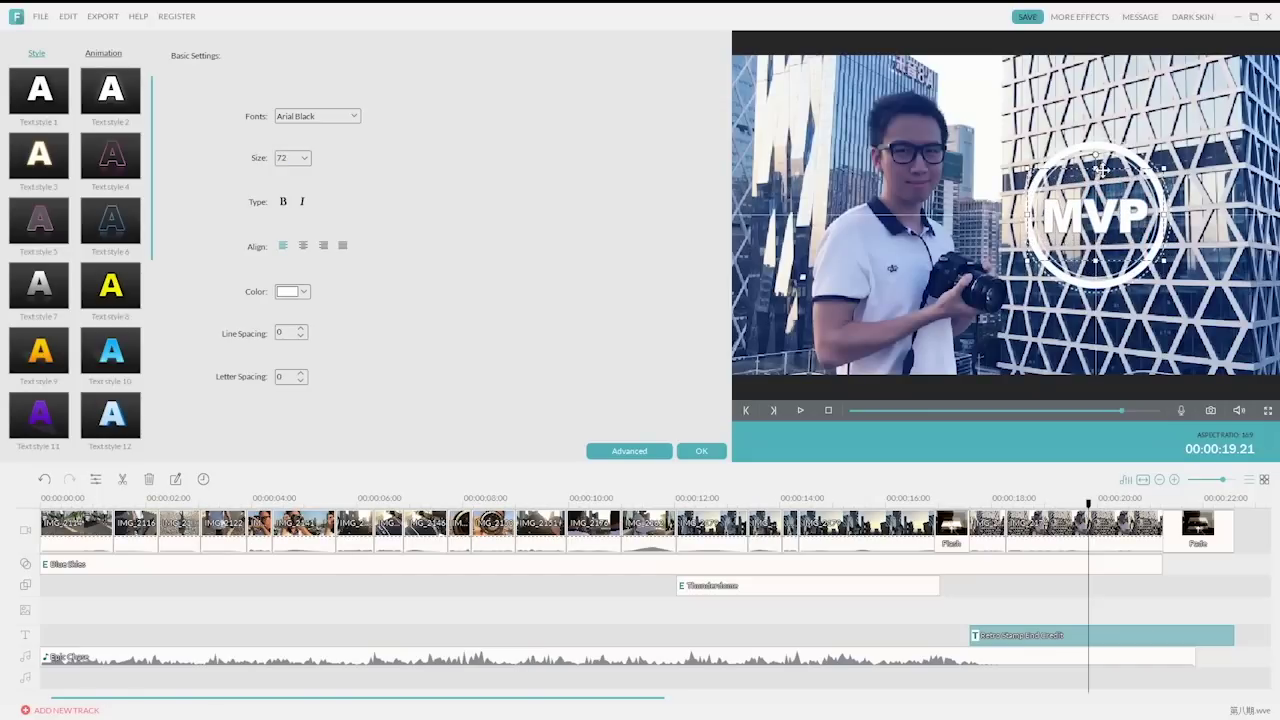
click(1088, 508)
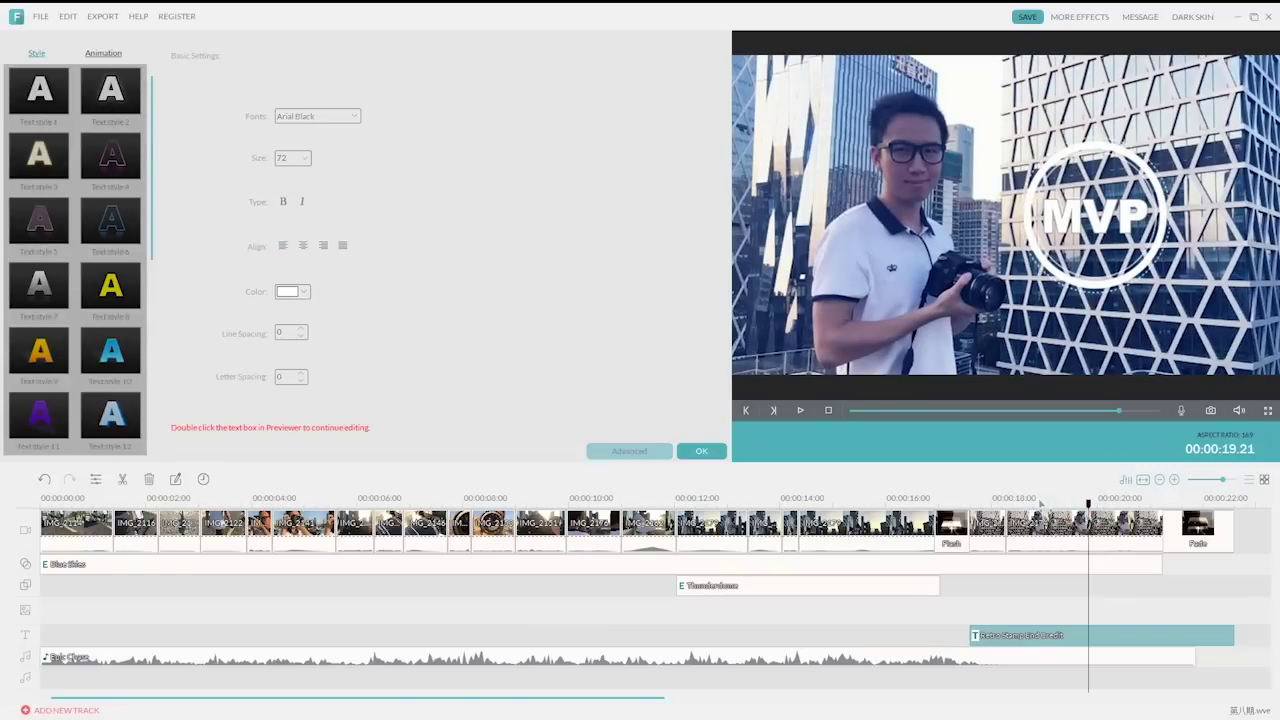
click(1022, 504)
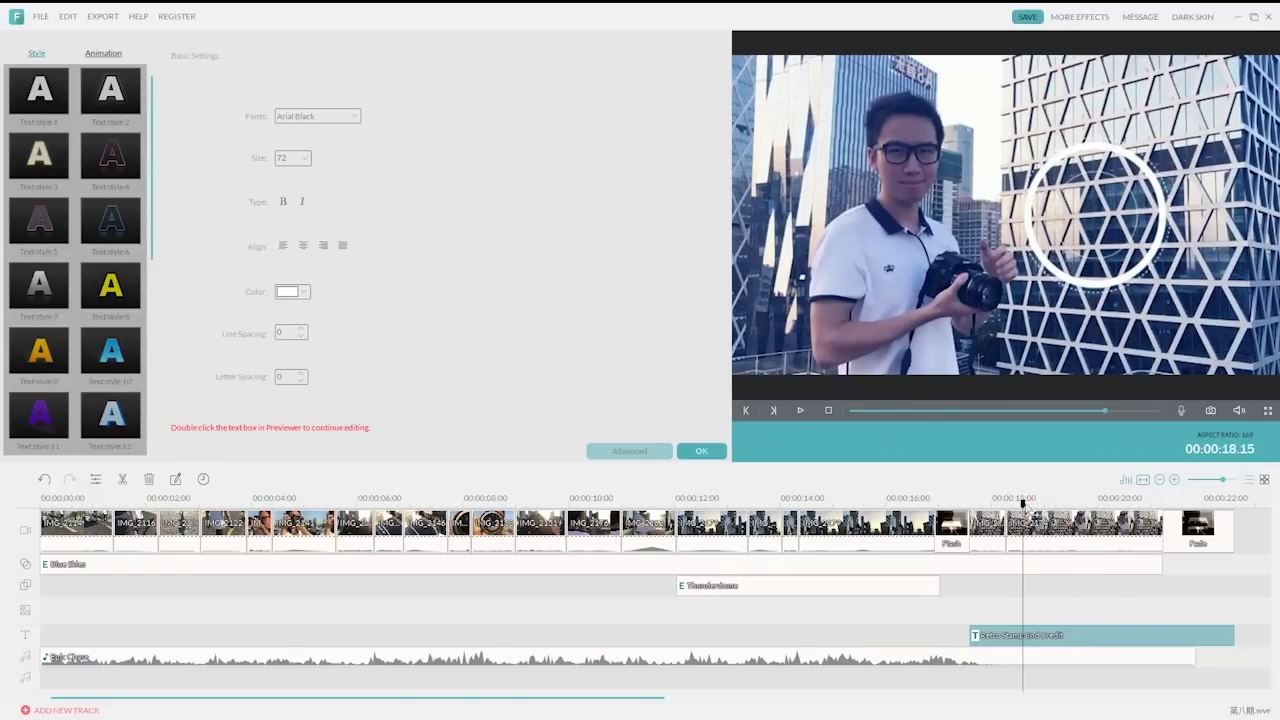
click(968, 504)
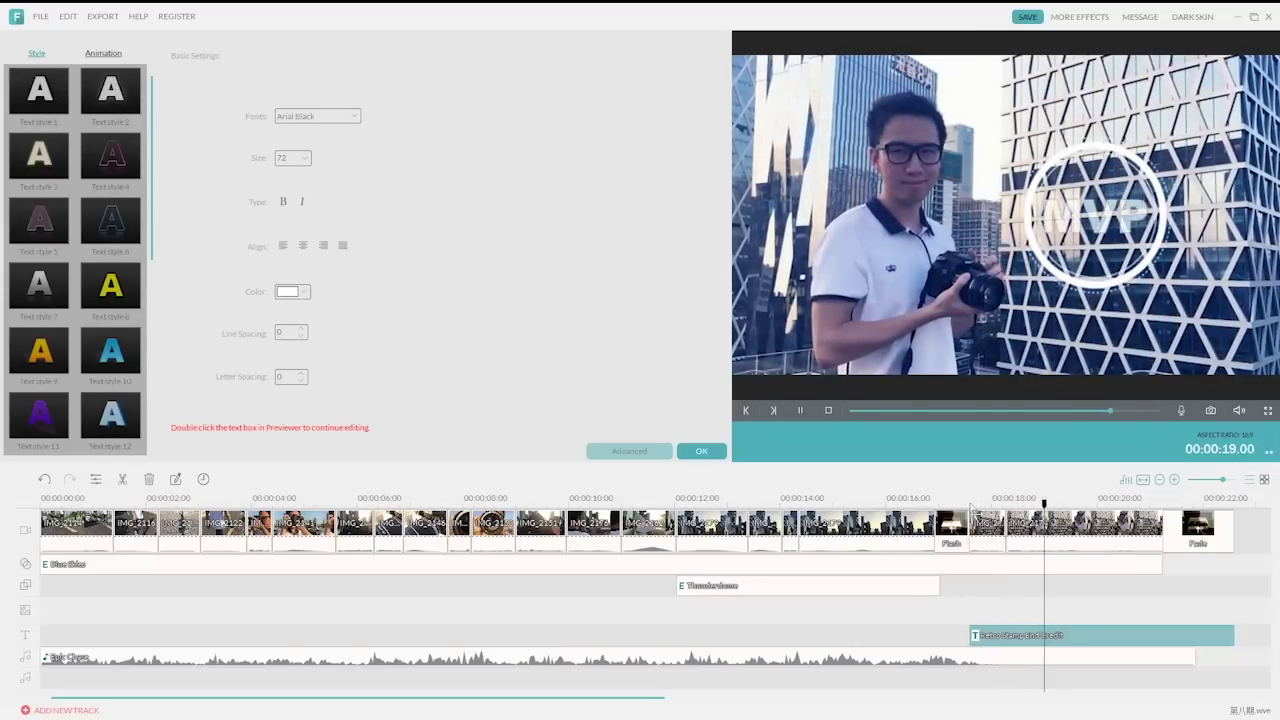
key(space)
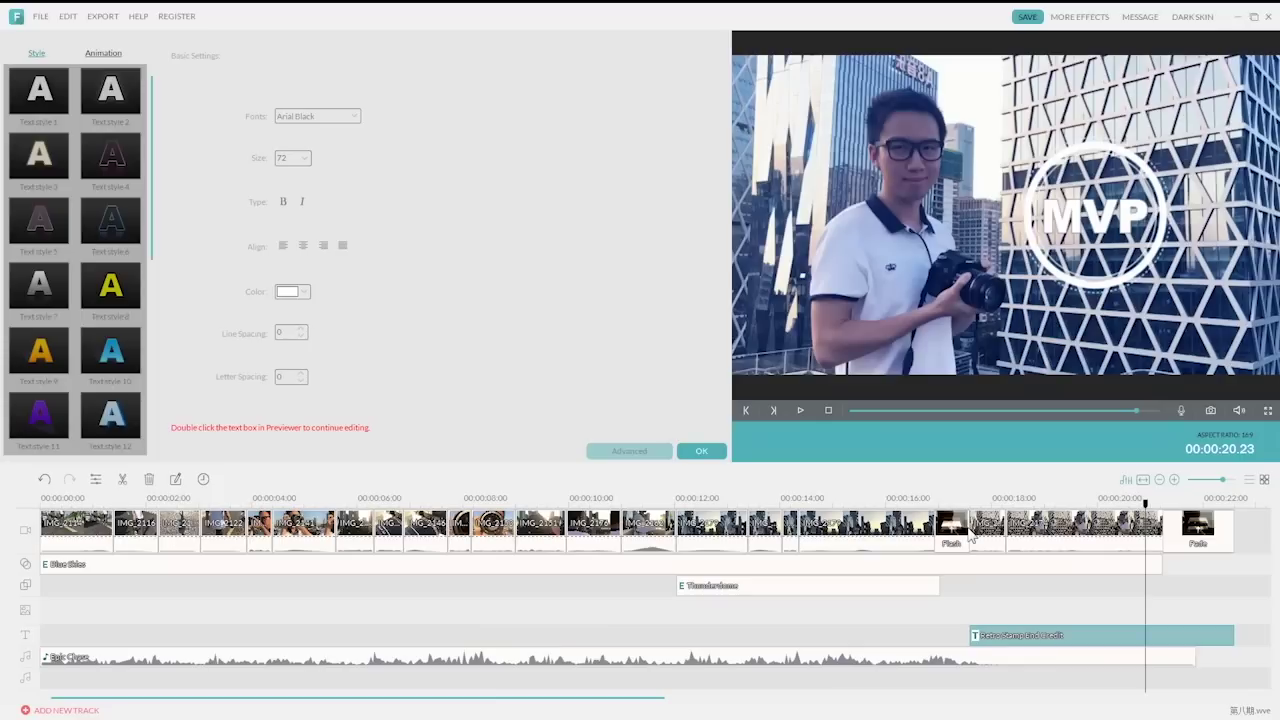